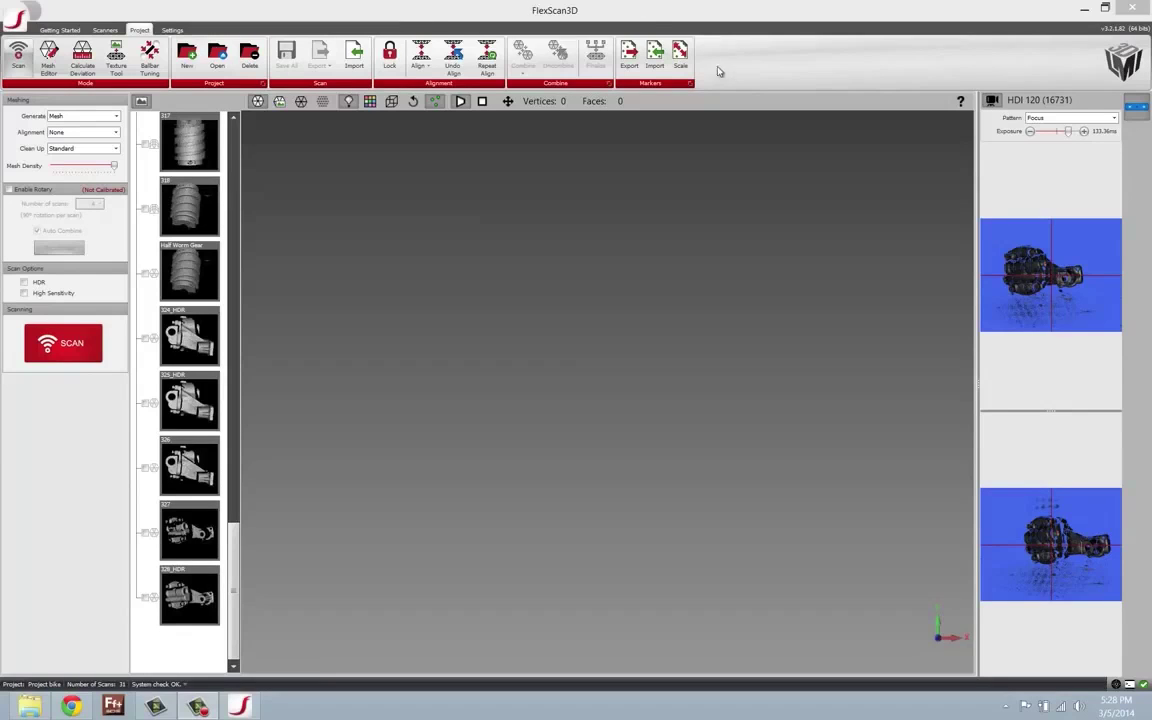
Step: Show only scan 327's mesh in the view, with scan 328_HDR toggled back off
left_click(148, 533)
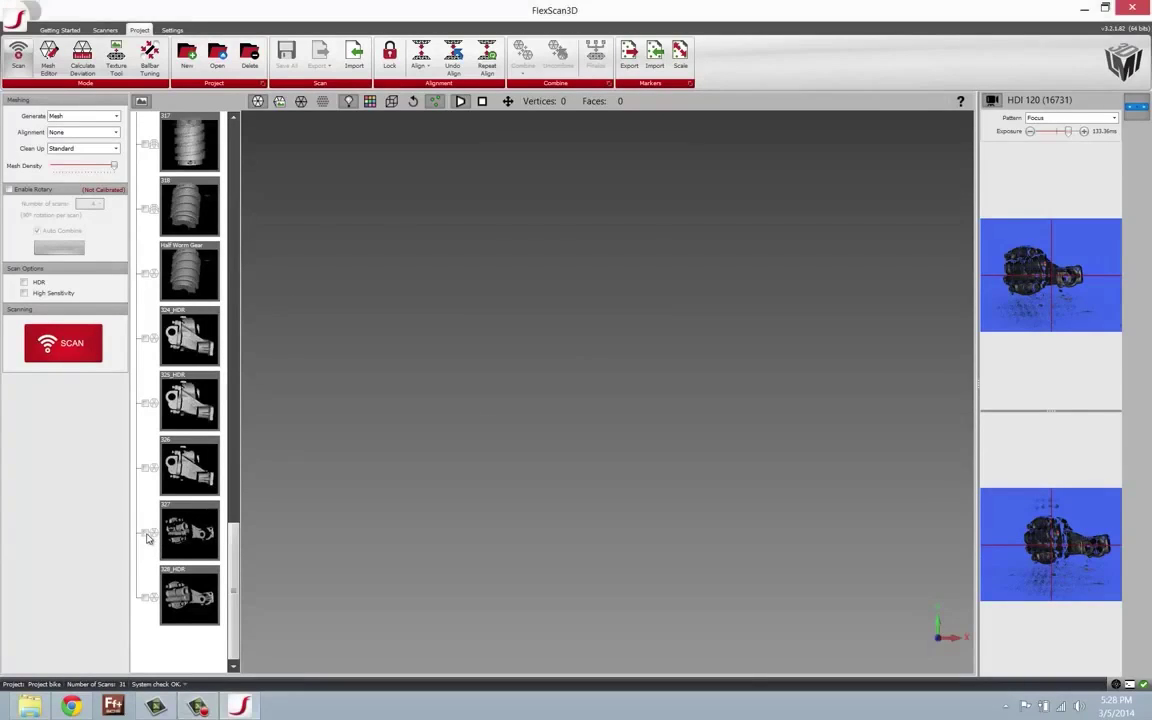
left_click(153, 598)
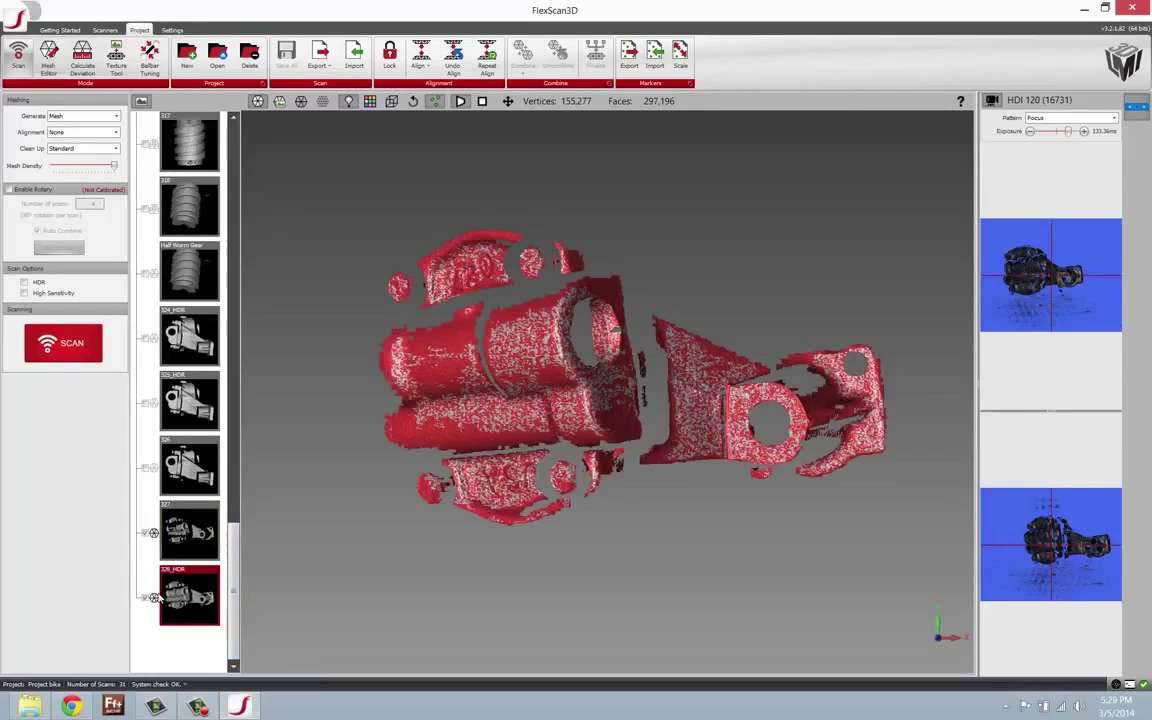
left_click(140, 542)
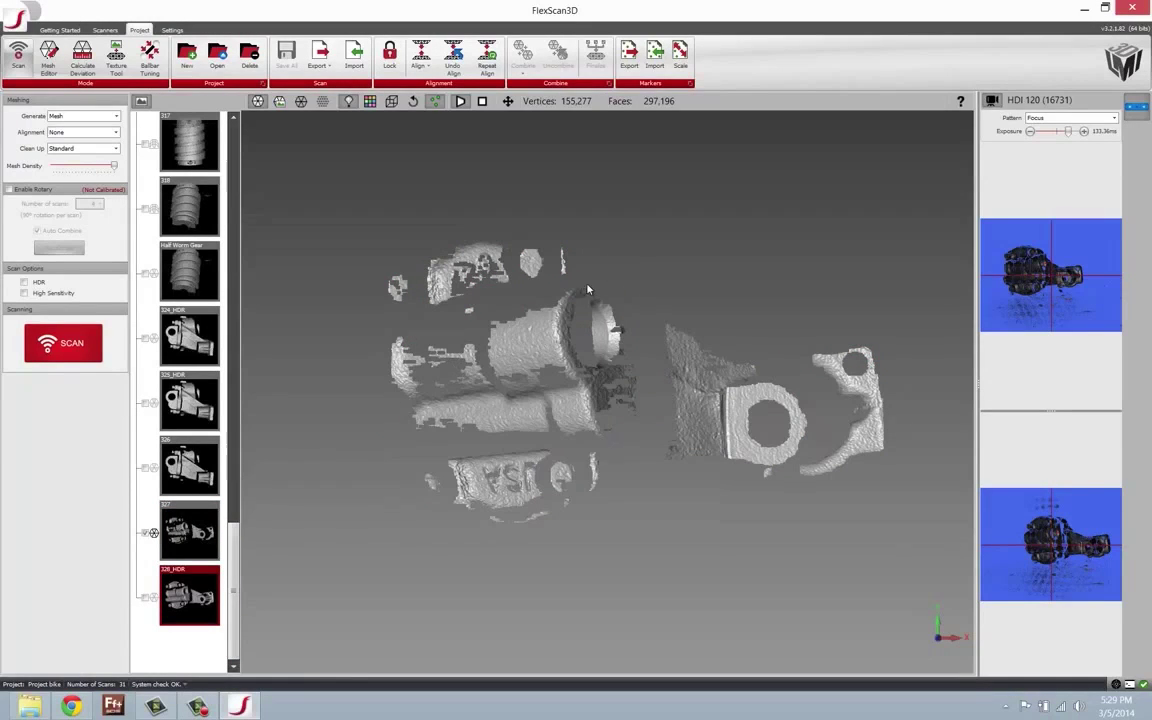
Step: Orbit scan 327 to examine its patchy surface and gaps from several sides
left_click_drag(585, 292, 635, 341)
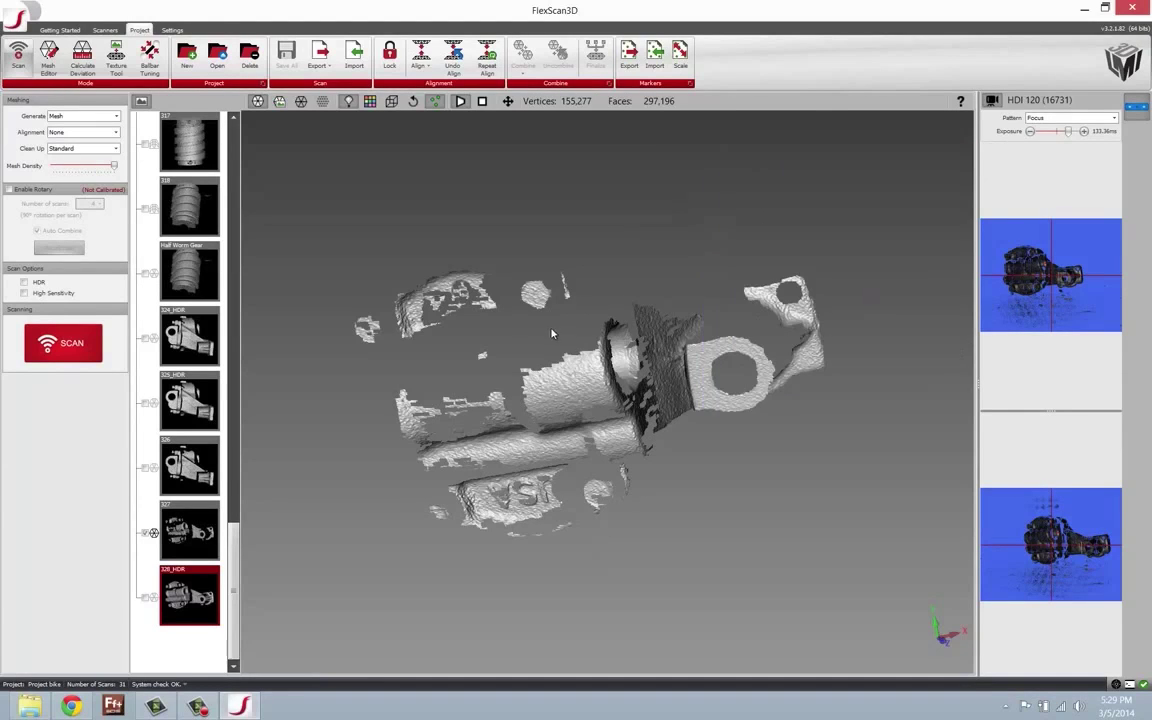
left_click_drag(640, 317, 672, 369)
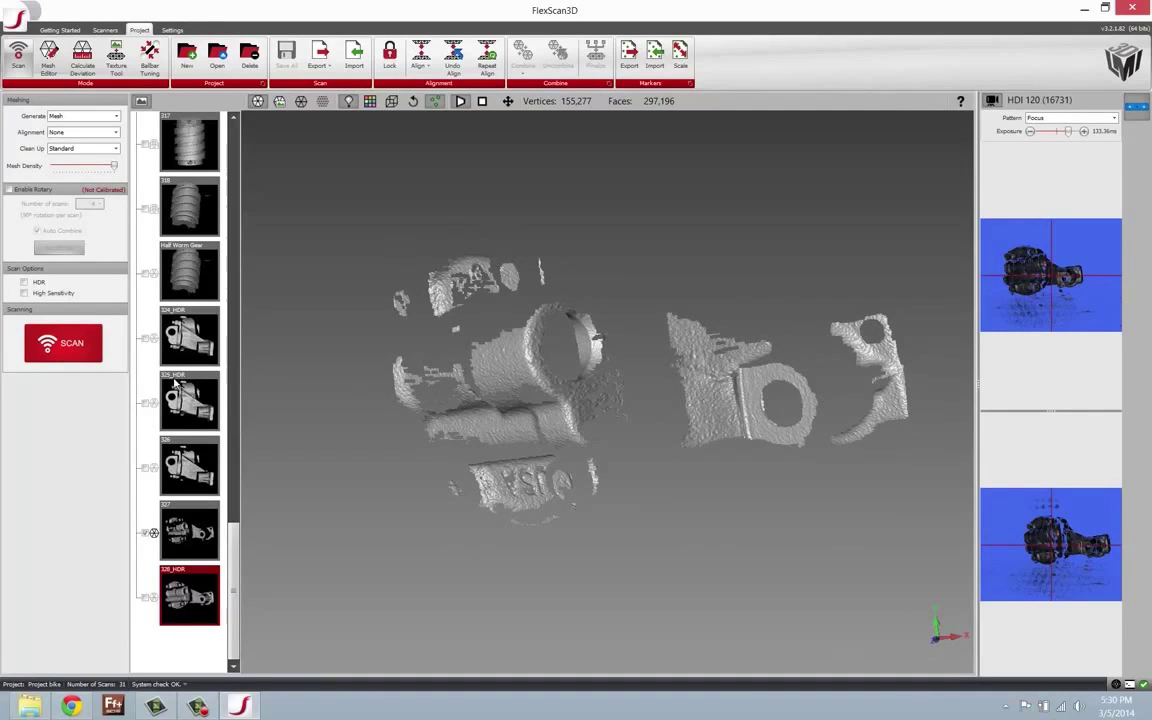
mouse_move(432, 334)
left_mouse_down()
mouse_move(434, 354)
mouse_move(447, 351)
left_mouse_up()
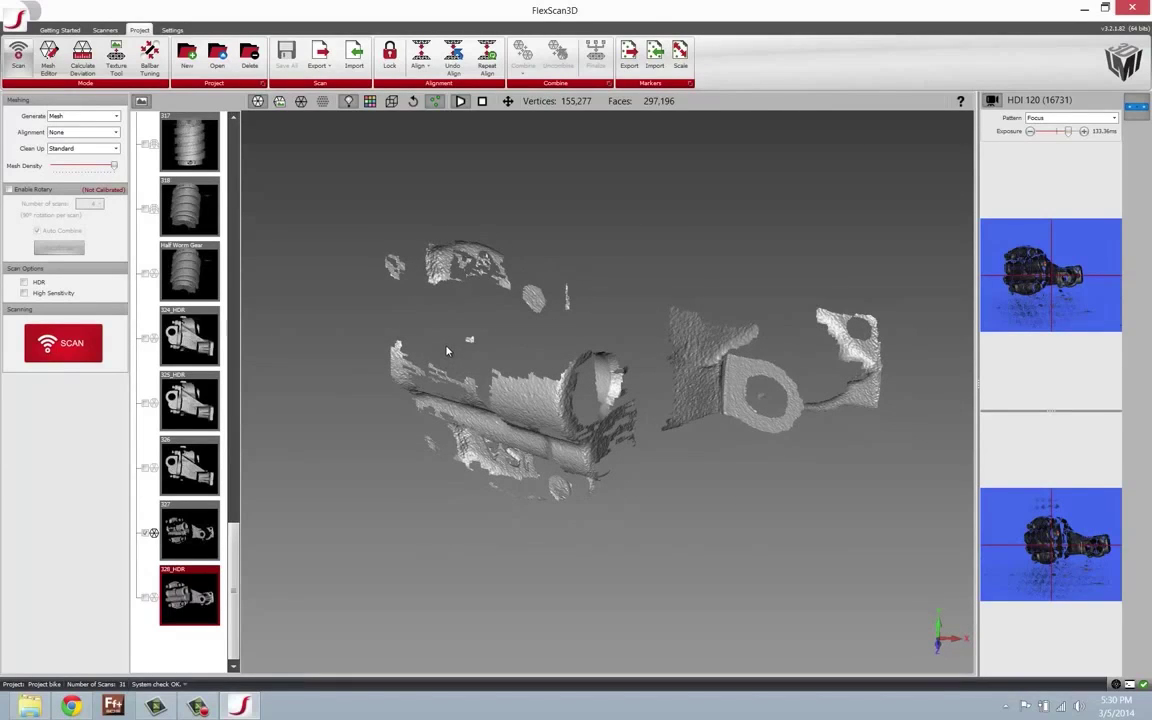
left_click(152, 341)
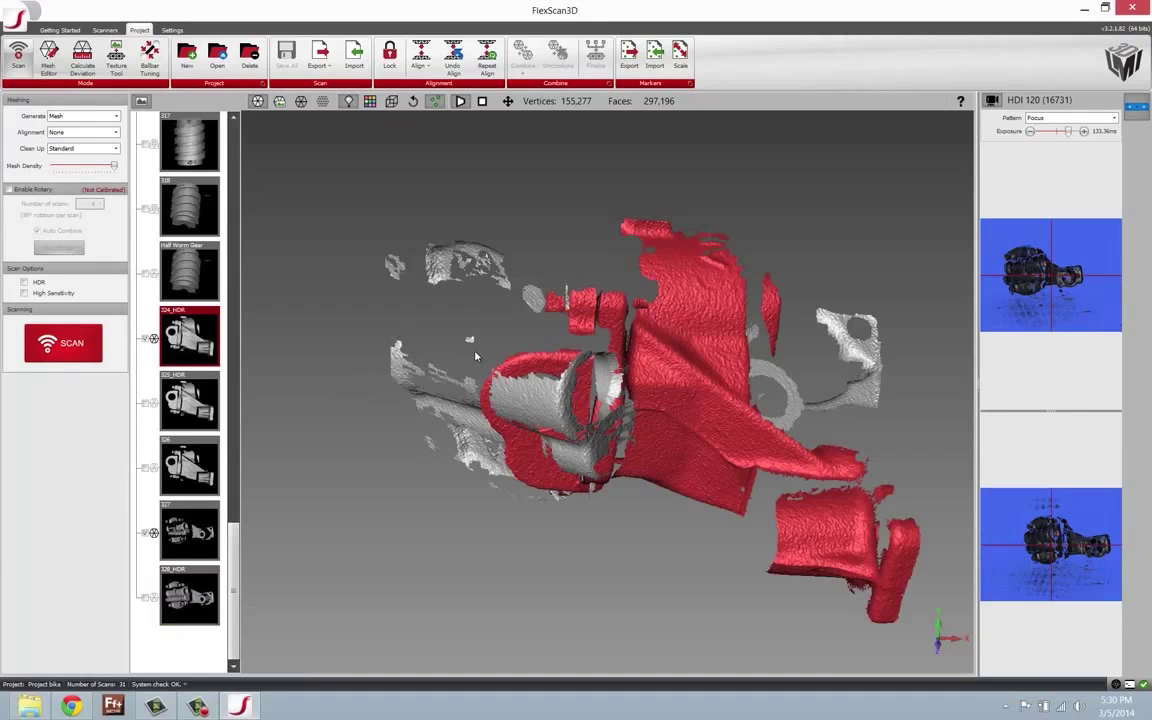
mouse_move(481, 360)
left_mouse_down()
mouse_move(418, 313)
mouse_move(496, 333)
mouse_move(472, 347)
mouse_move(489, 351)
left_mouse_up()
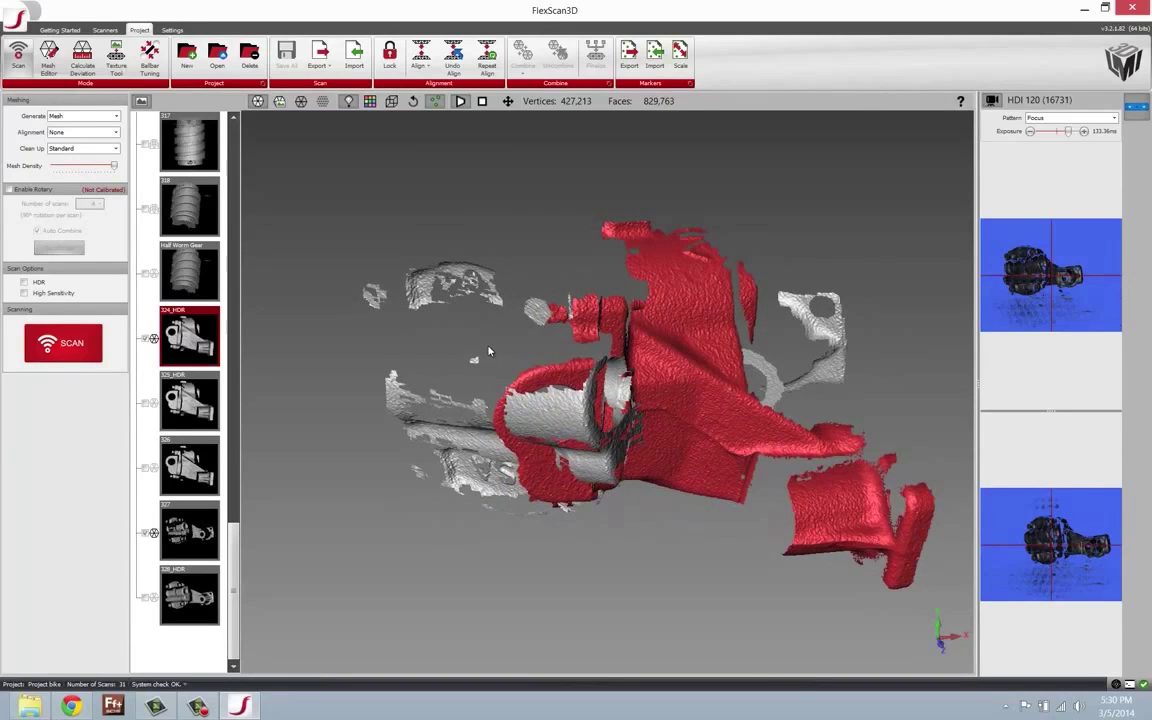
left_click(149, 341)
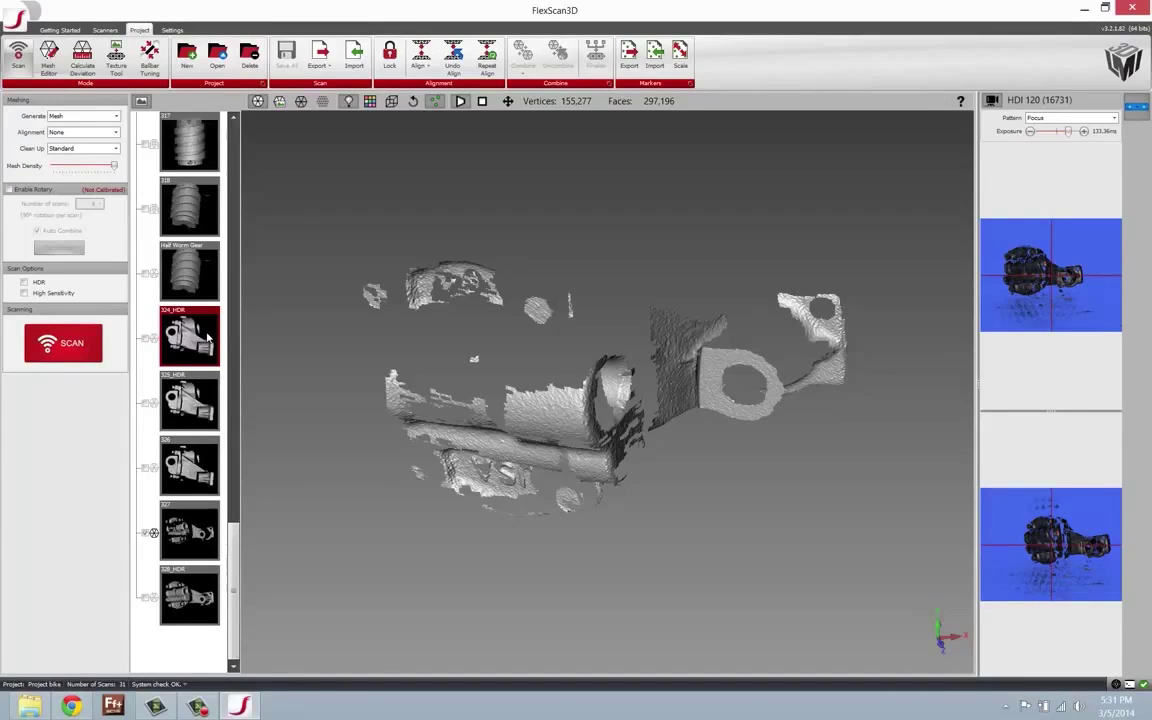
left_click_drag(282, 380, 500, 378)
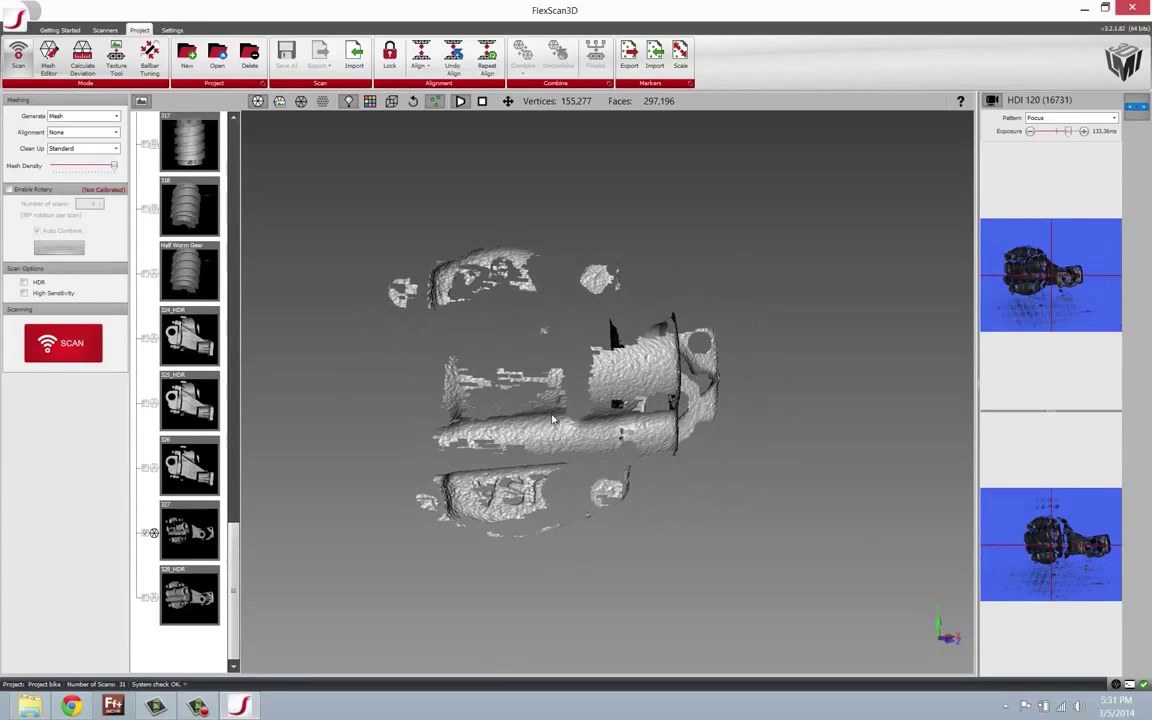
left_click(168, 530)
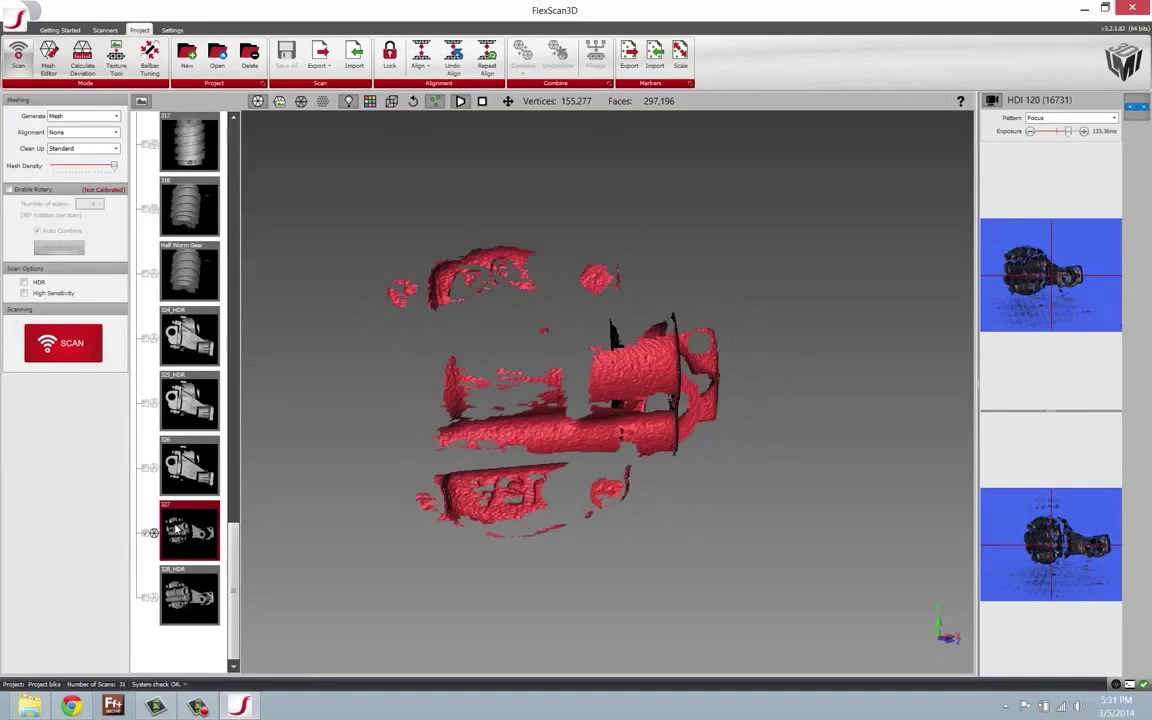
left_click_drag(604, 366, 590, 412)
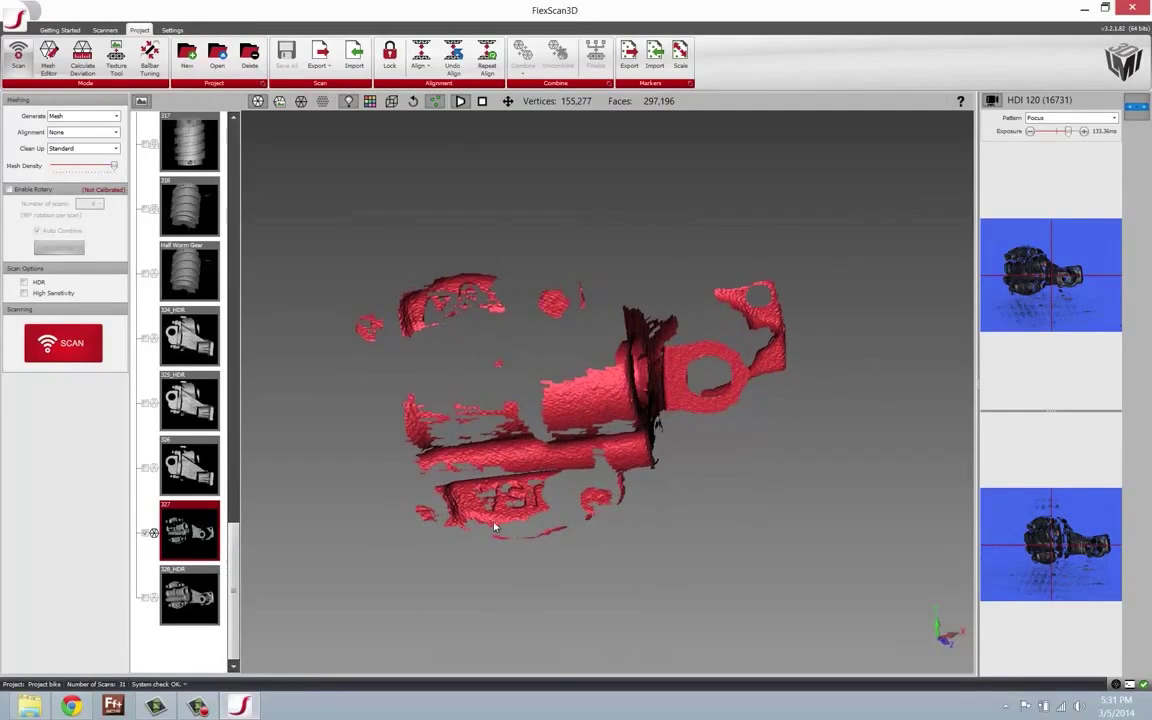
left_click(146, 600)
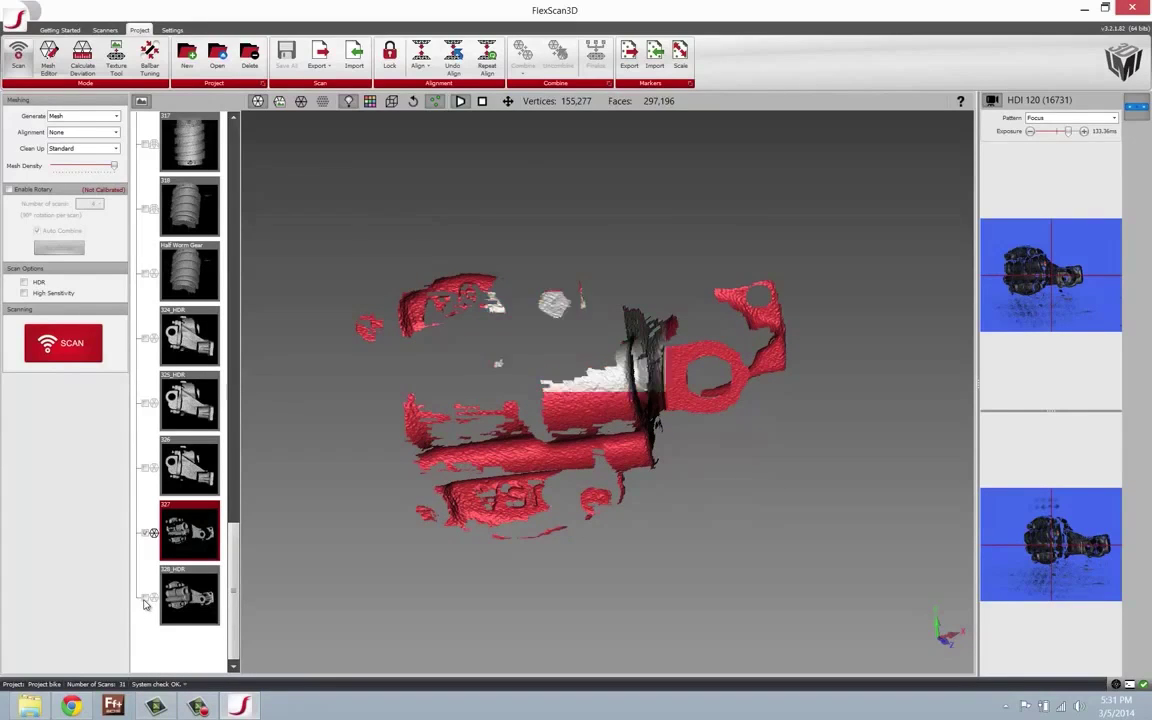
left_click_drag(445, 360, 530, 335)
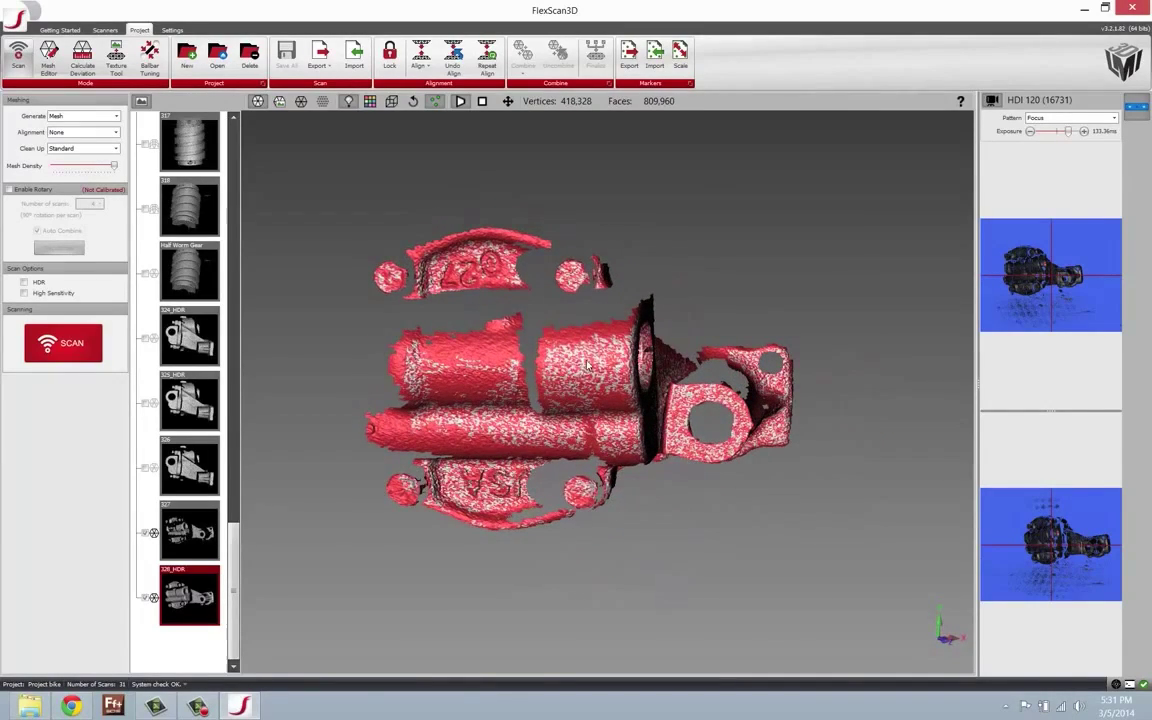
left_click_drag(436, 314, 573, 392)
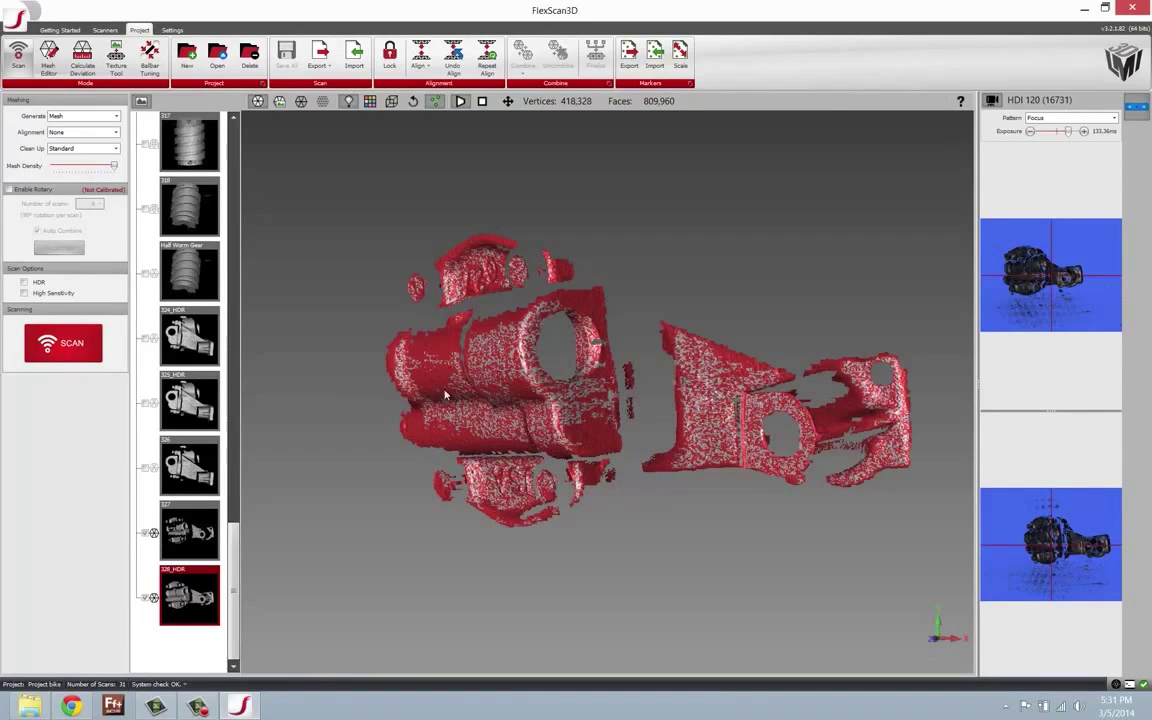
left_click(151, 598)
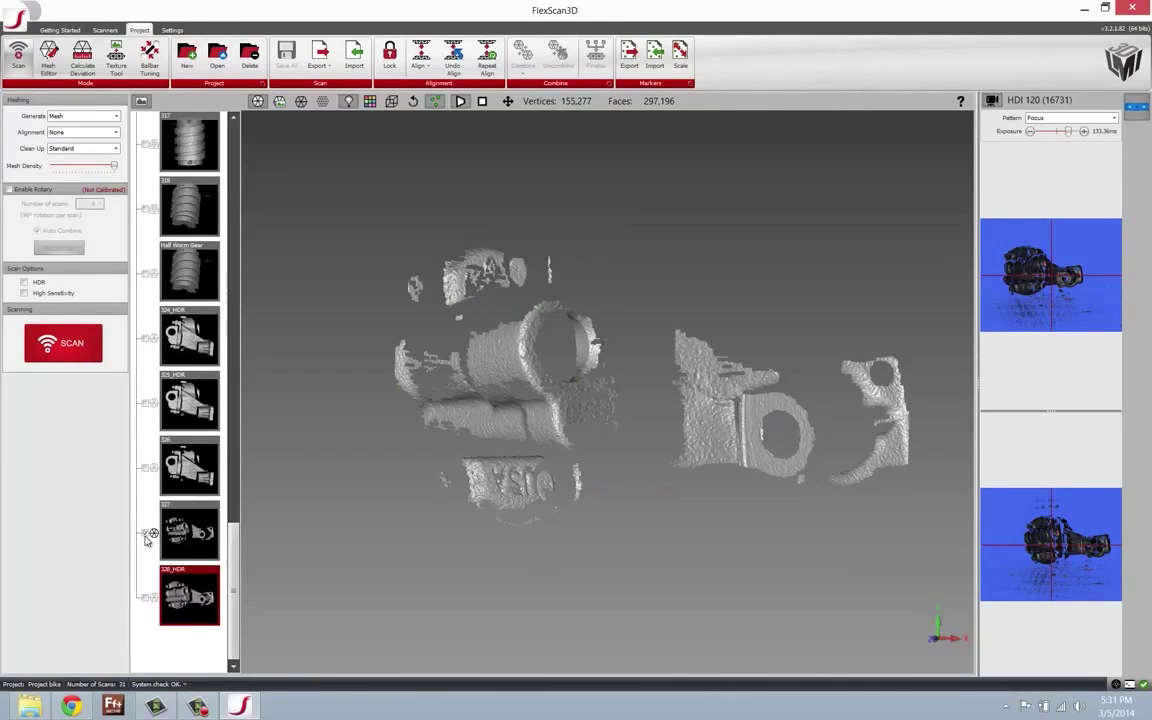
Step: Hide scan 327 to empty the viewport and enable the HDR scan option
left_click(148, 537)
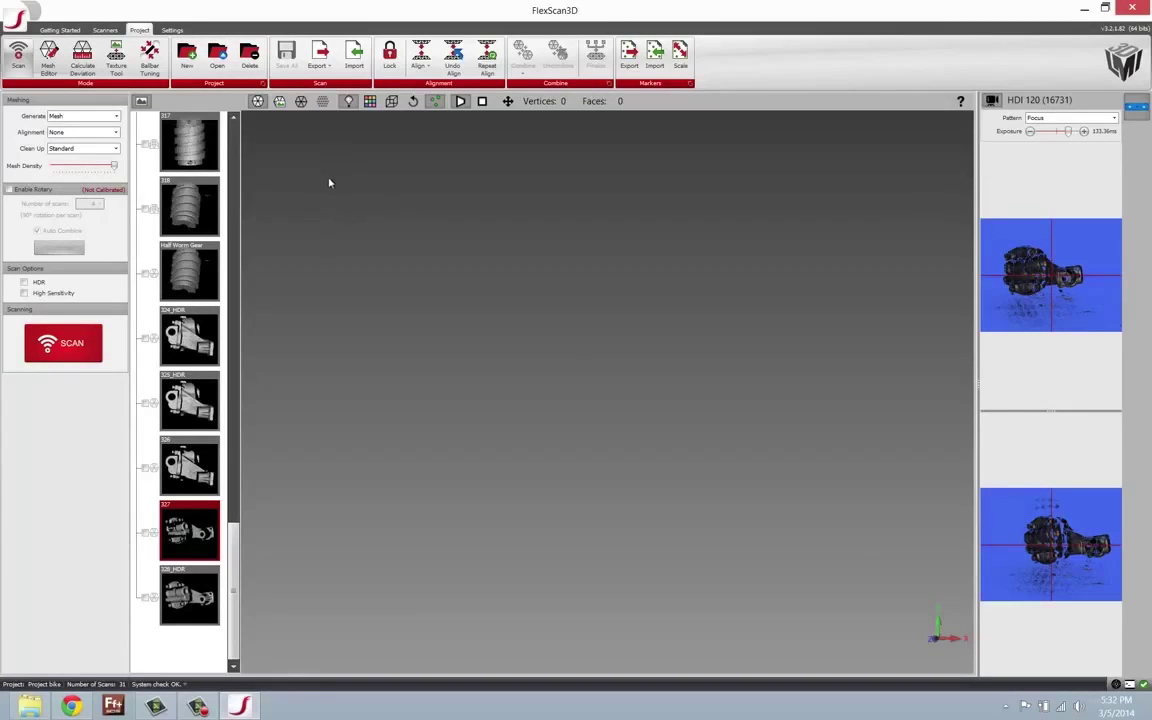
left_click(24, 283)
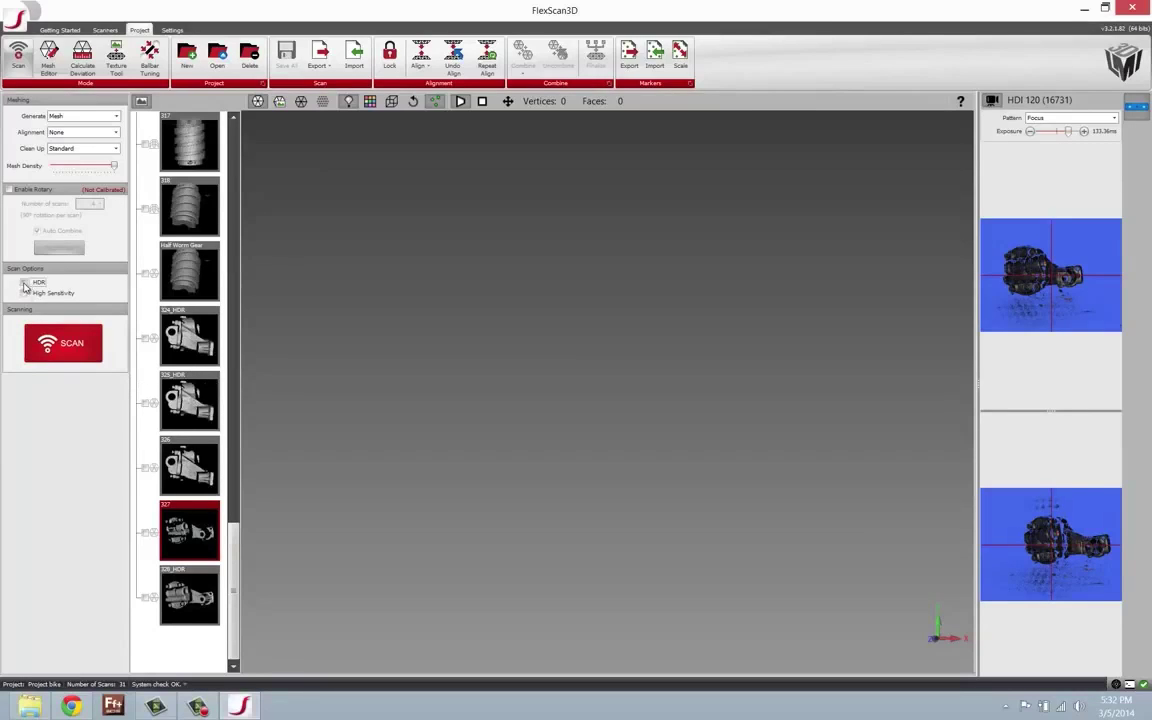
Step: Run an HDR scan of the pump, producing scan 335_HDR with 256,361 vertices
left_click(84, 342)
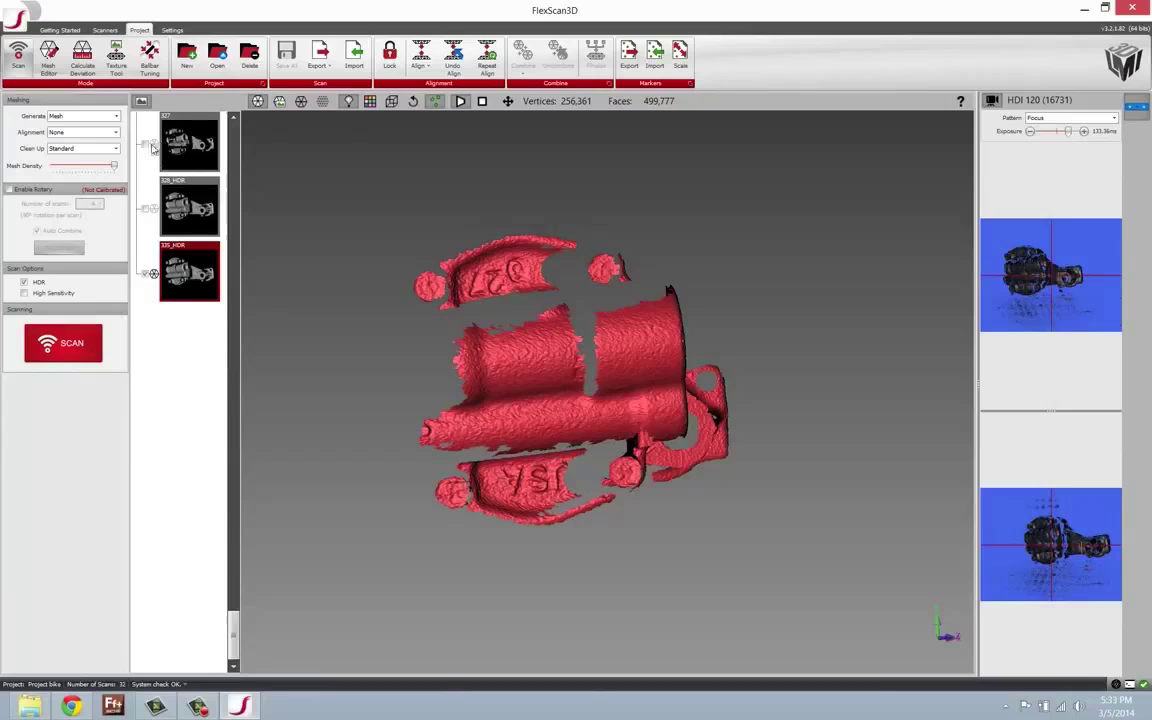
Step: Expand the scan tree to list all scans and hide scan 327, leaving 0 vertices shown
left_click(147, 144)
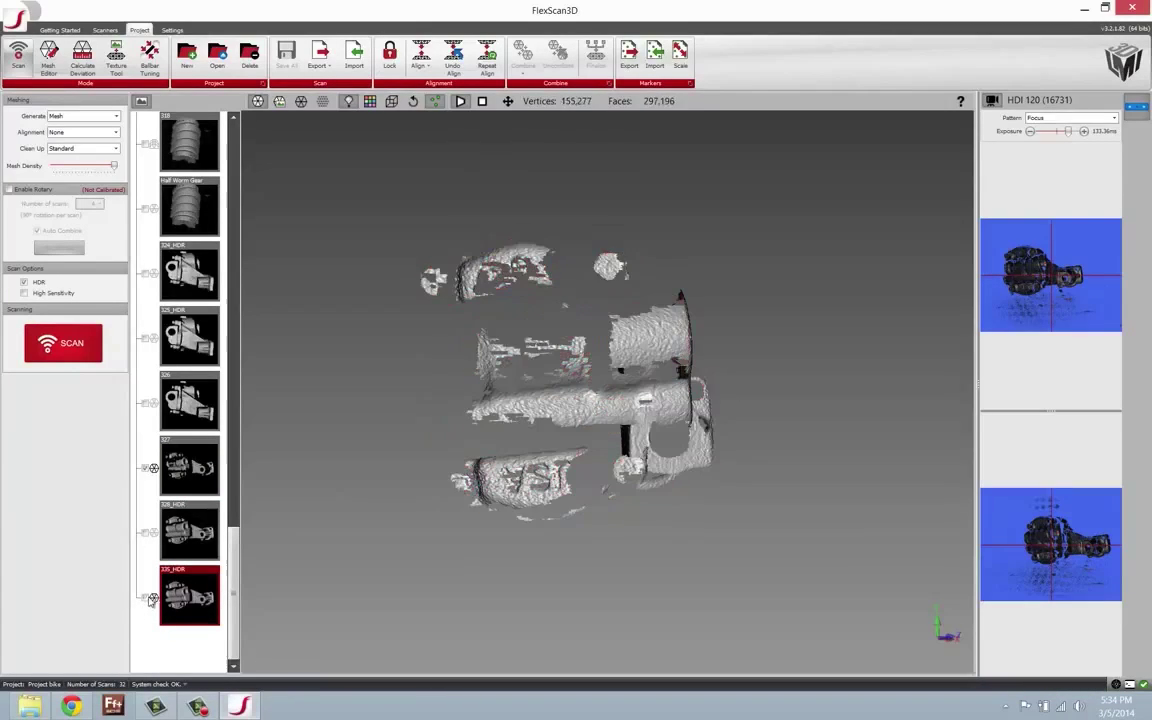
left_click(149, 467)
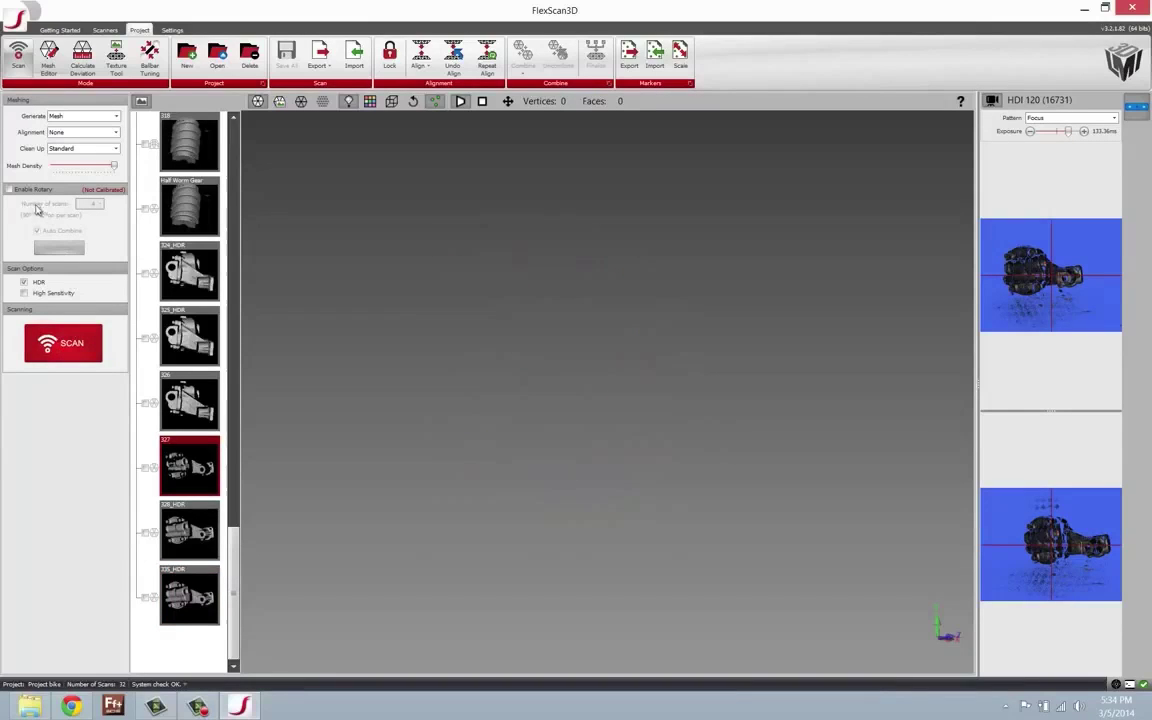
Step: Scan again with HDR off, then display new scan 336 together with 335_HDR
left_click(24, 282)
left_click(66, 345)
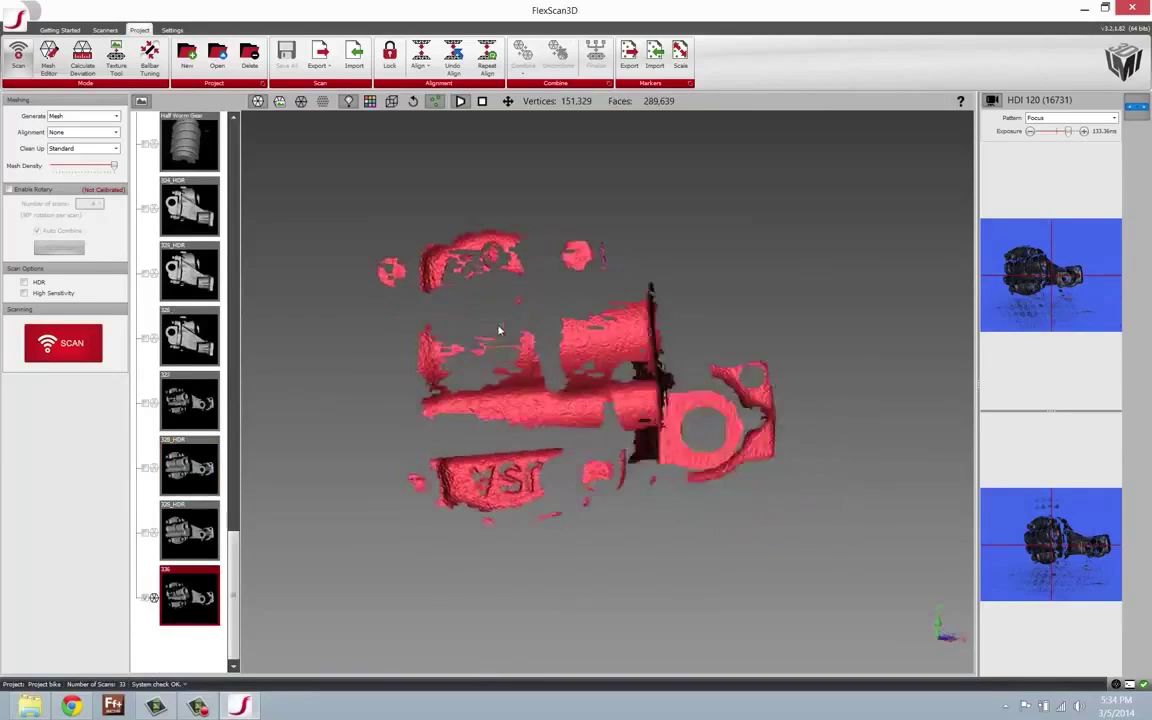
left_click(147, 535)
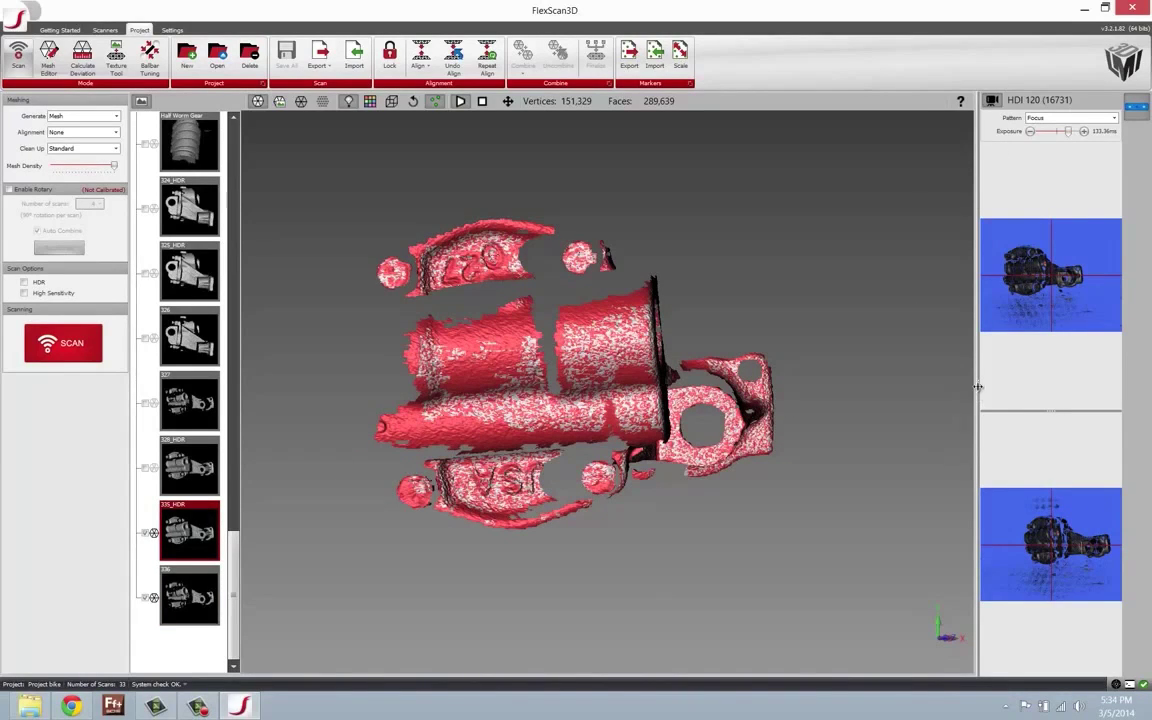
Step: Move the viewport splitter left to widen the two live camera previews
left_click_drag(978, 387, 853, 330)
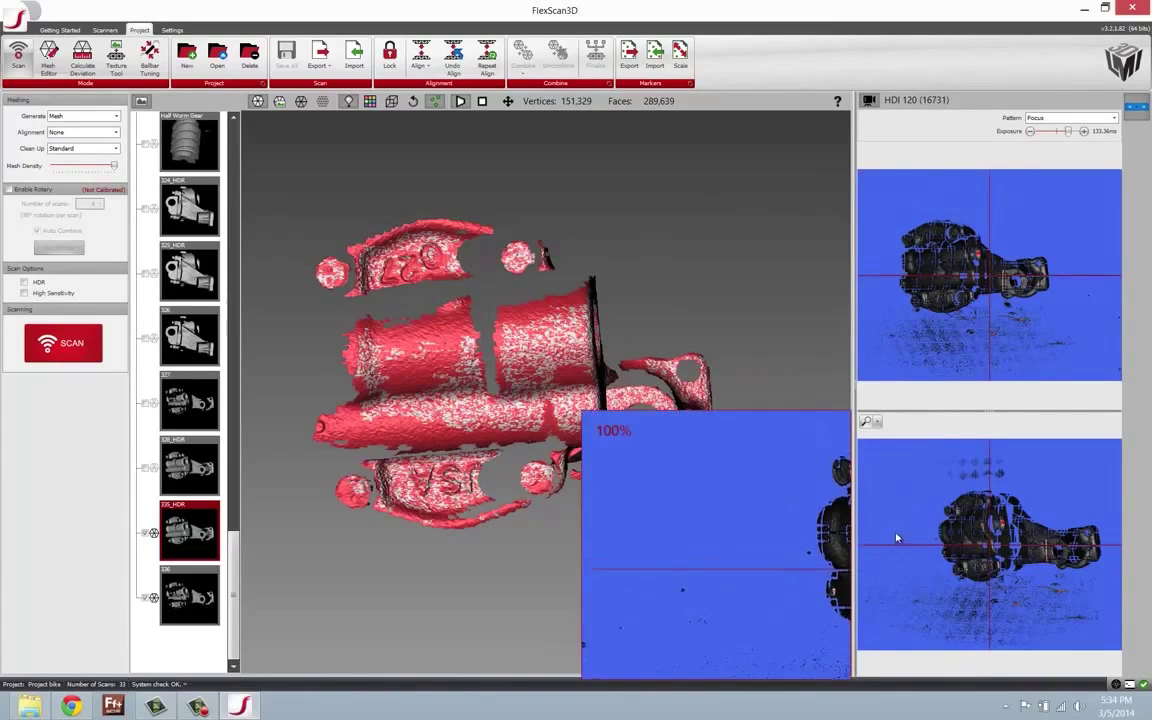
left_click_drag(854, 400, 770, 398)
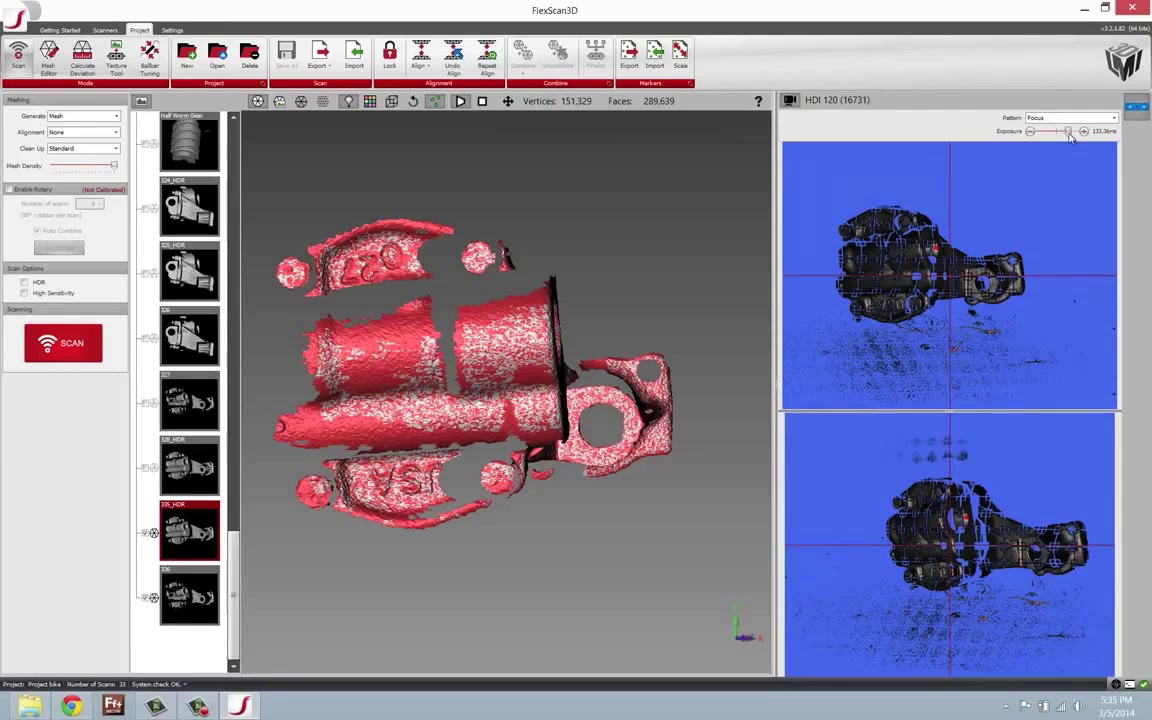
Step: Set the Exposure slider to 146.92ms so the metallic pump shows clearly
mouse_move(1070, 137)
left_mouse_down()
mouse_move(1060, 140)
mouse_move(1077, 134)
left_mouse_up()
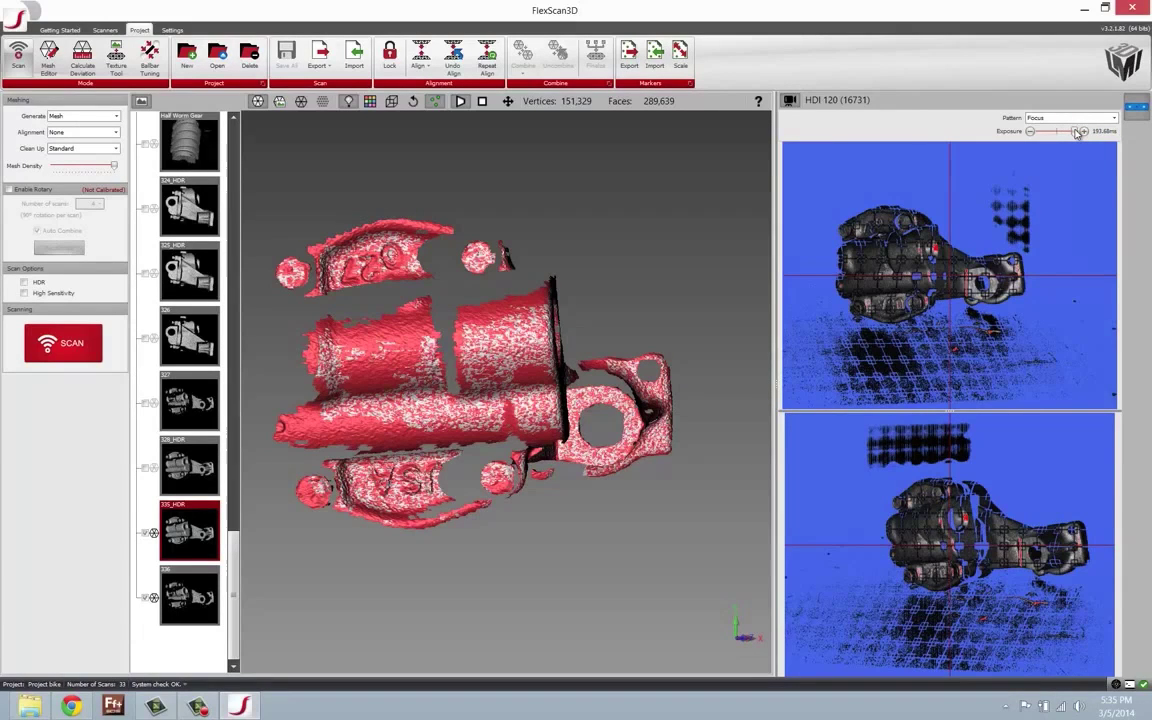
mouse_move(1049, 175)
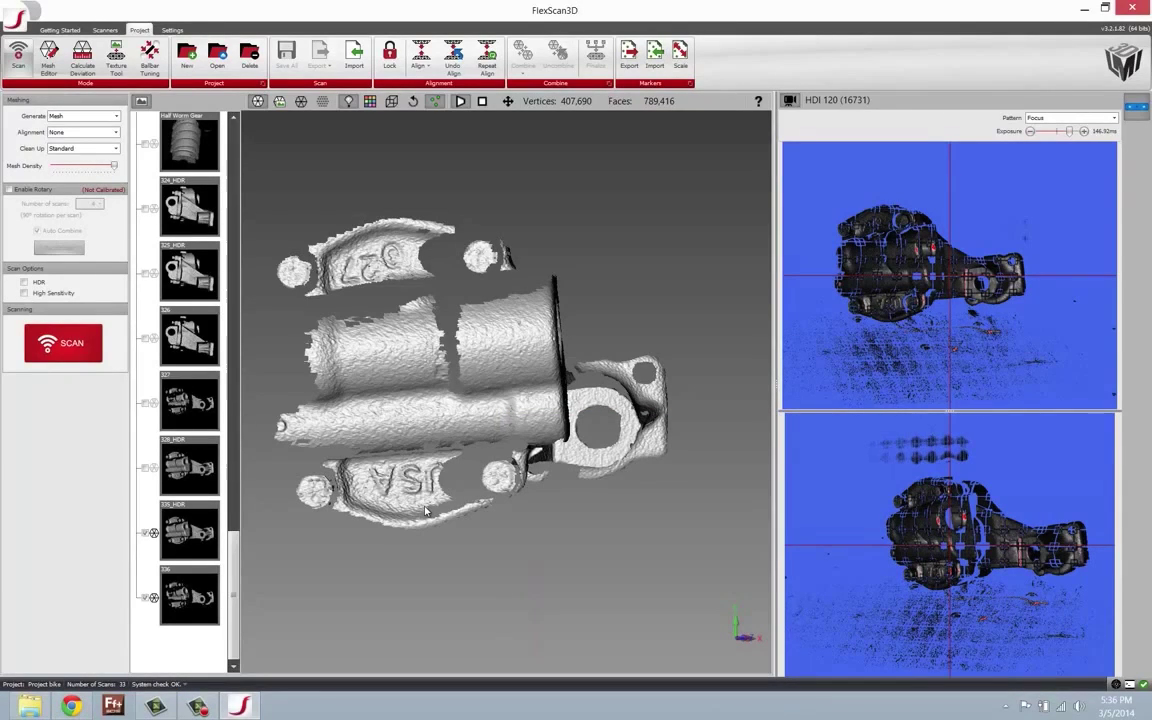
Step: Bring the camera exposure down from 146.92ms to 9.87ms for the red spray can
left_click_drag(1069, 131, 1063, 131)
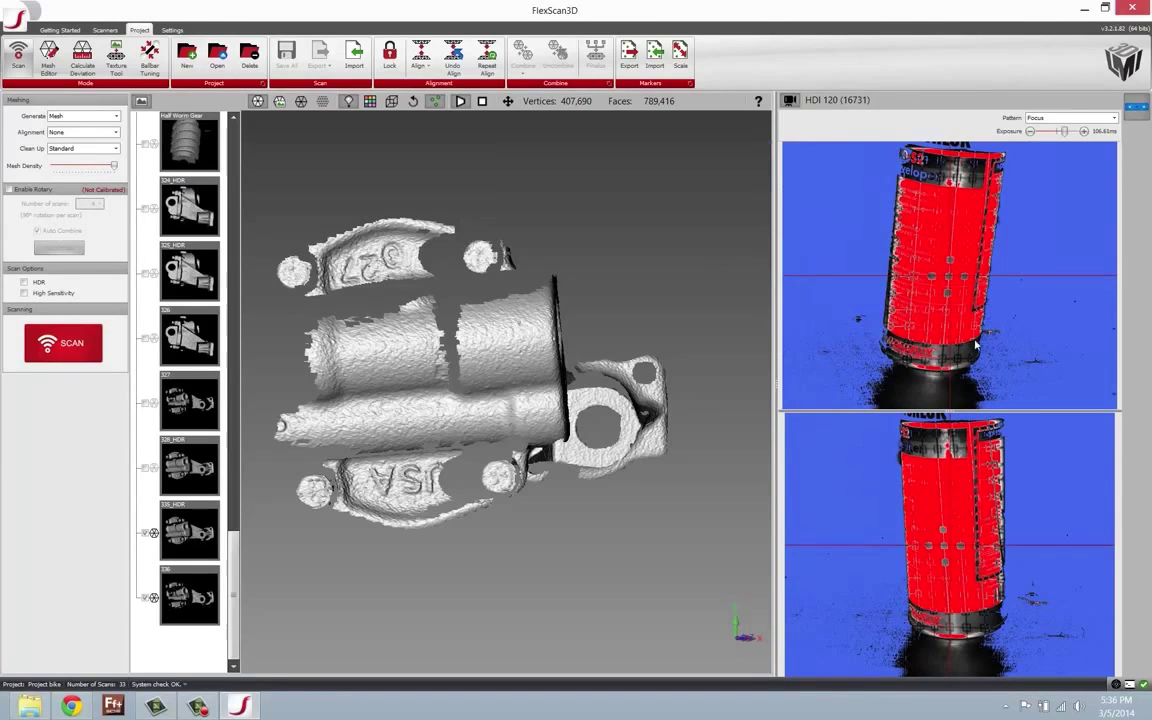
left_click(1052, 134)
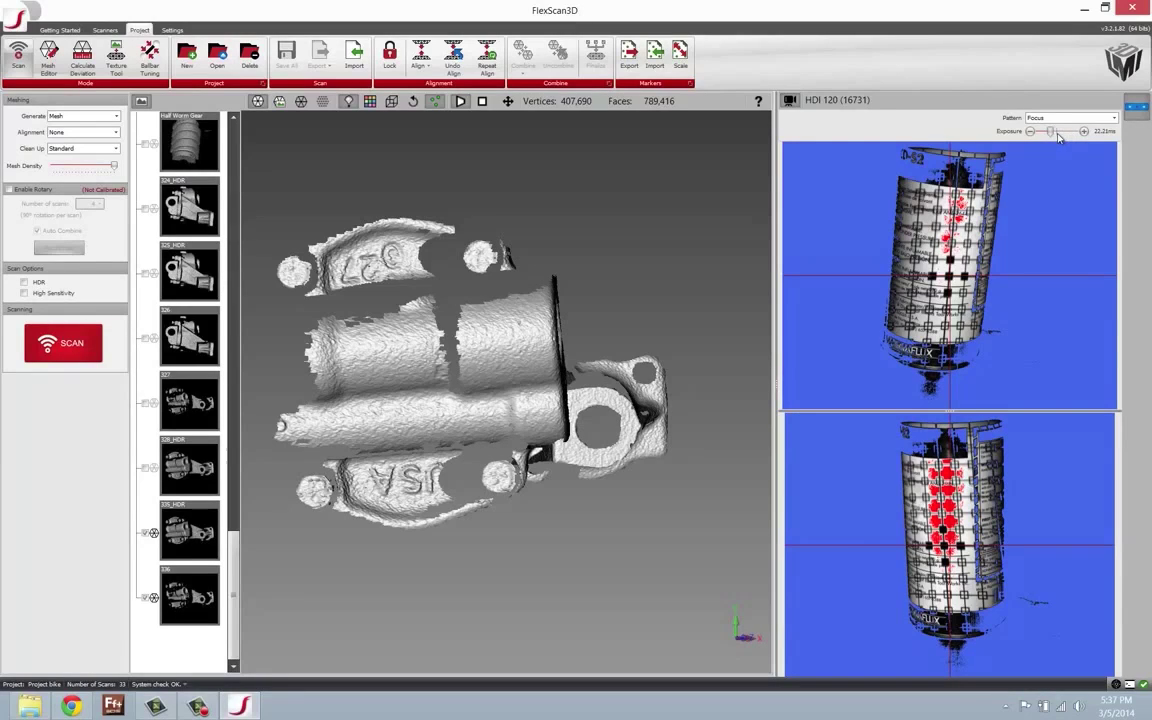
left_click_drag(1058, 137, 1065, 132)
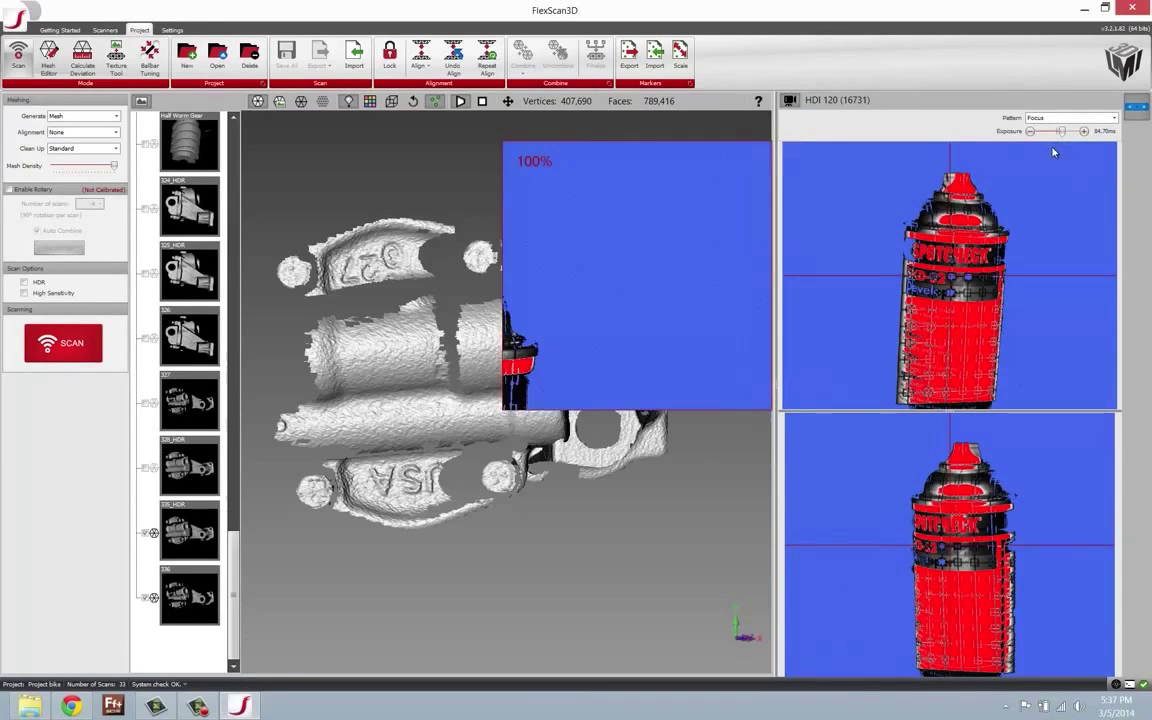
left_click_drag(1063, 139, 1031, 135)
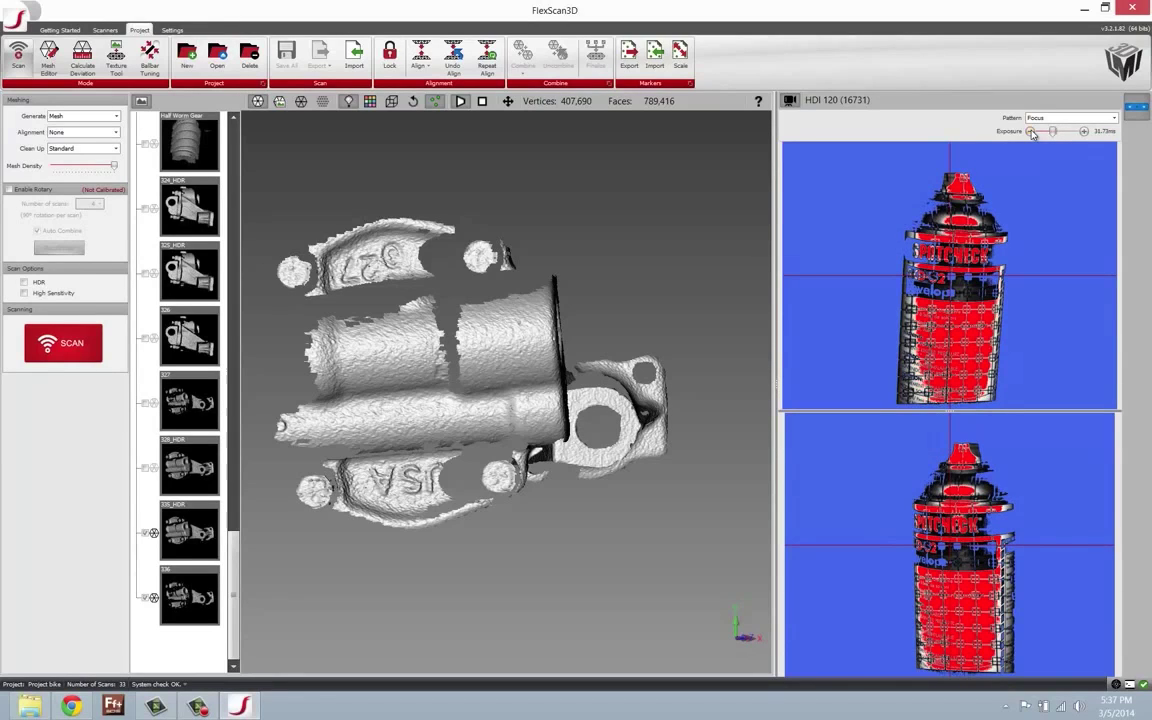
left_click(1031, 135)
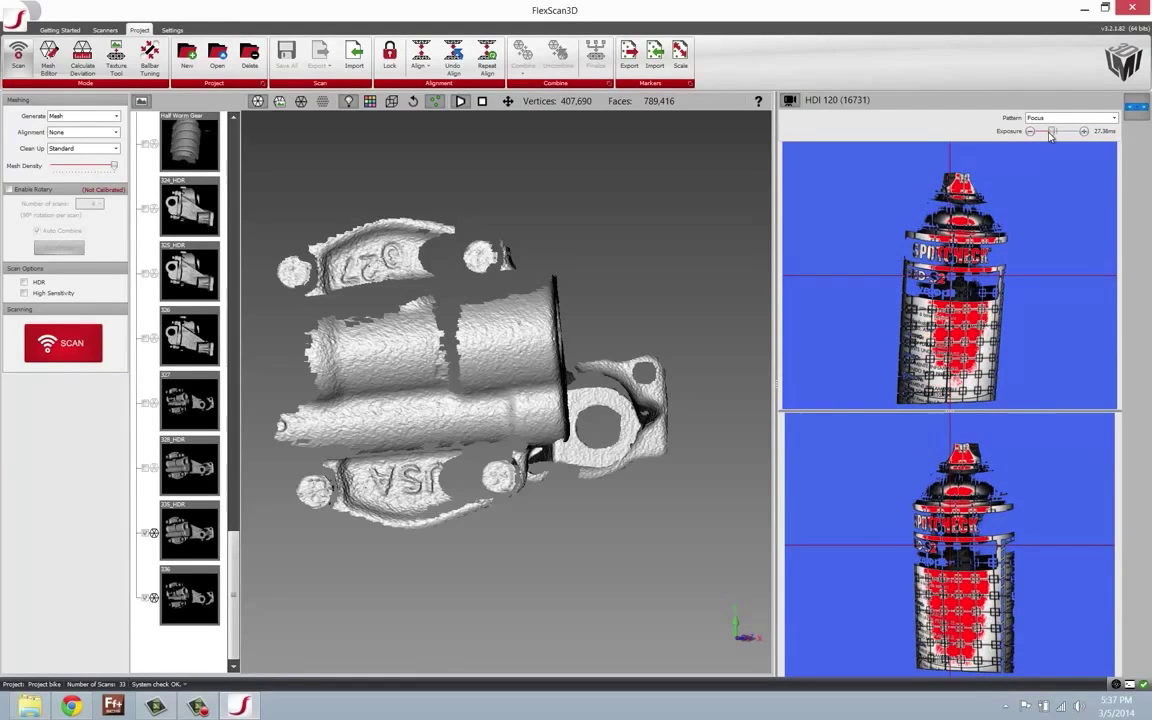
left_click_drag(1050, 136, 1047, 137)
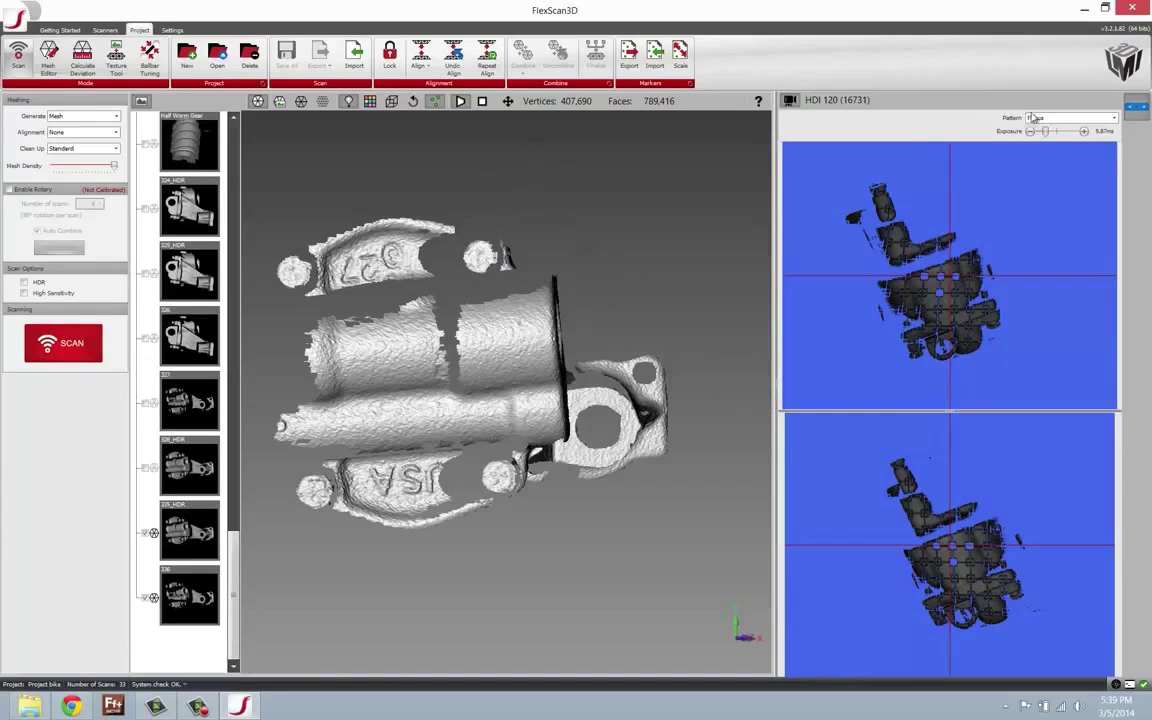
Step: Raise the exposure to 23.44ms and capture scan 337 of the sprayed section
left_click(1084, 131)
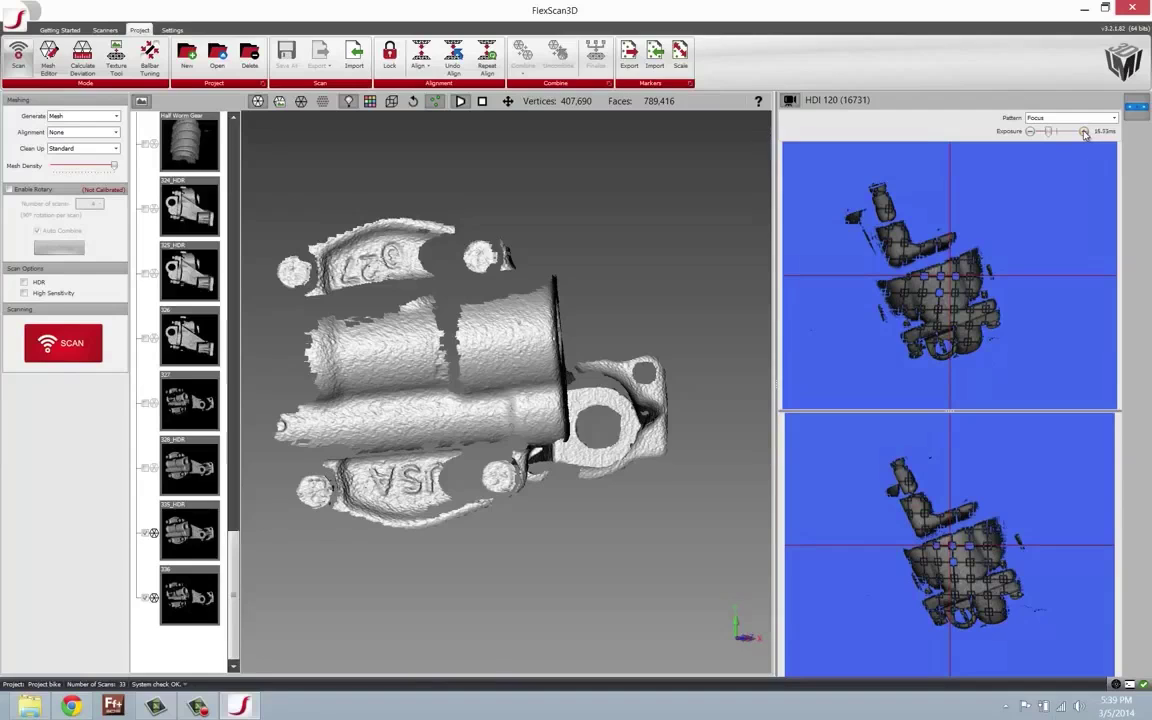
left_click(1084, 131)
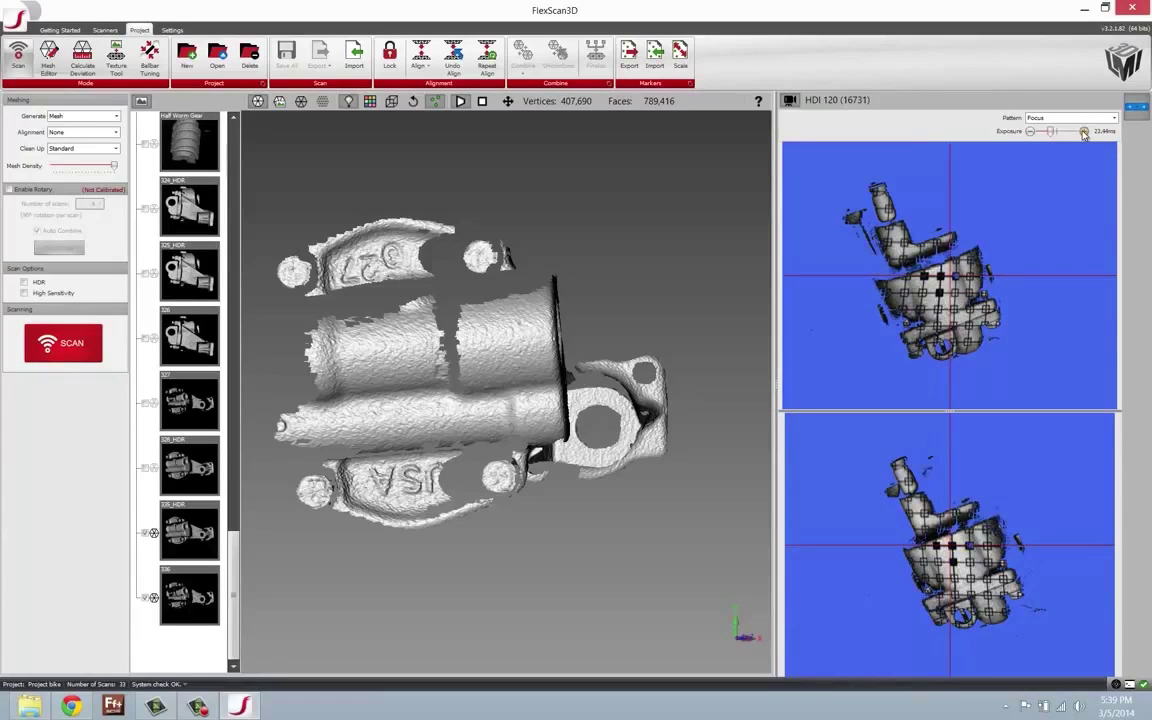
left_click(1084, 132)
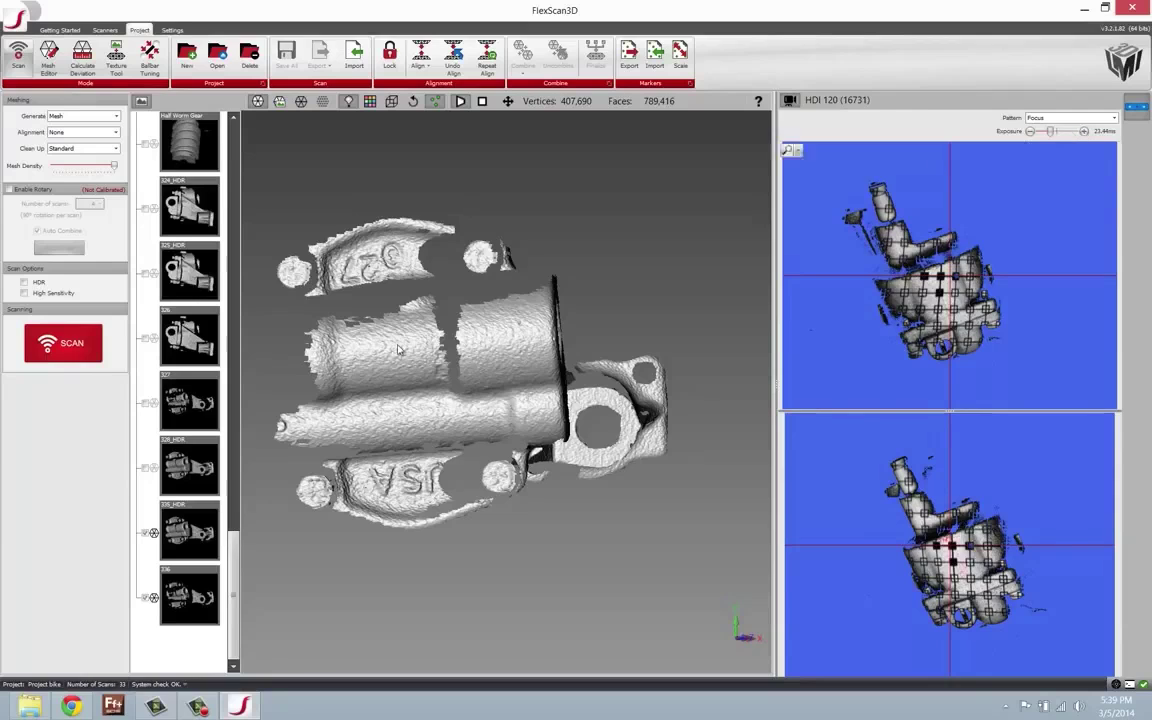
left_click(59, 352)
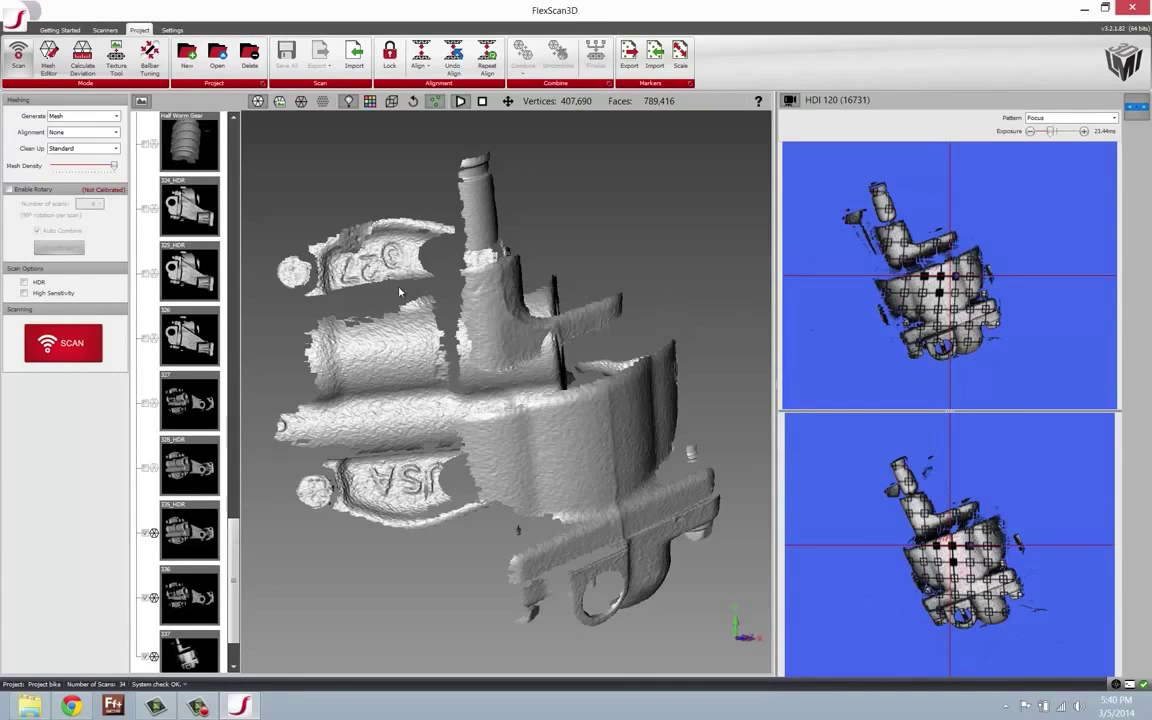
Step: Rotate and zoom into red scan 337 to compare its detail with the grey unsprayed mesh
left_click_drag(392, 318, 425, 321)
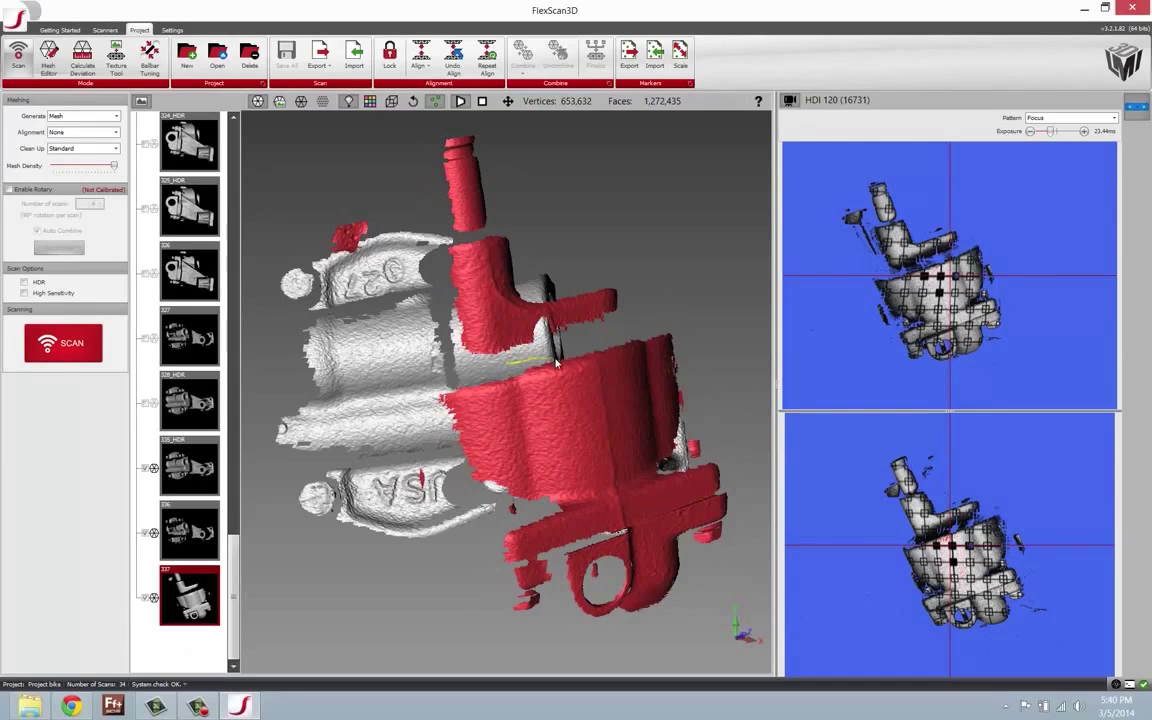
left_click_drag(565, 372, 474, 312)
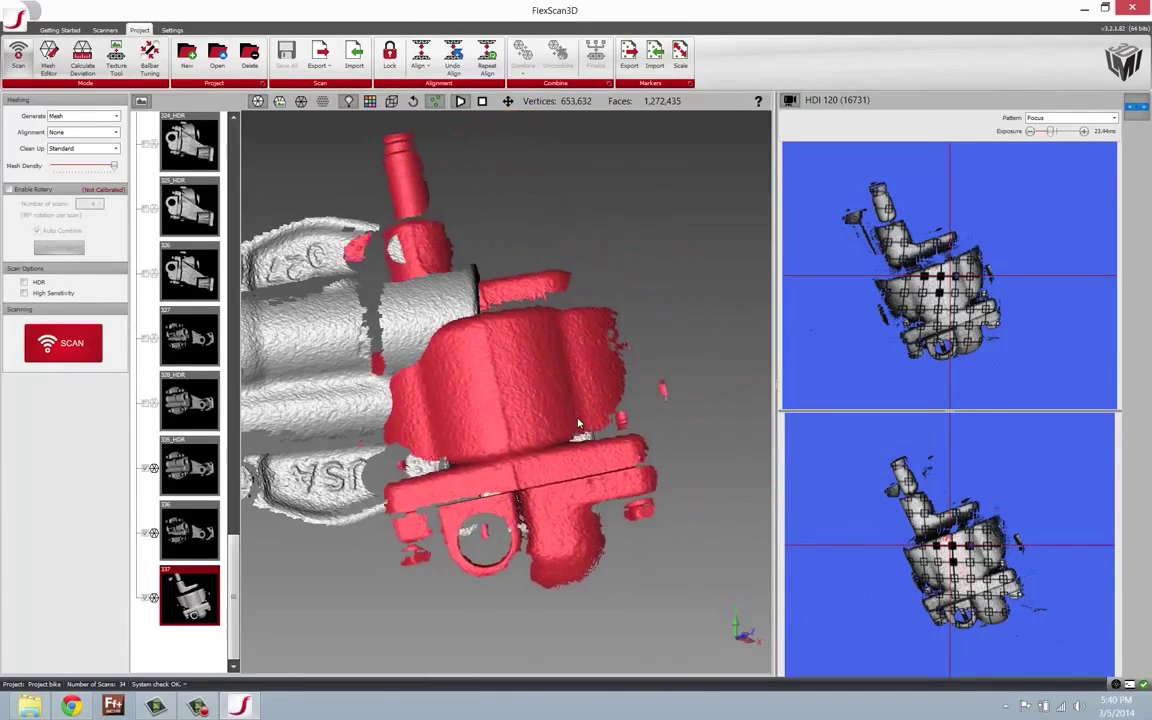
scroll(617, 430, "up", 6)
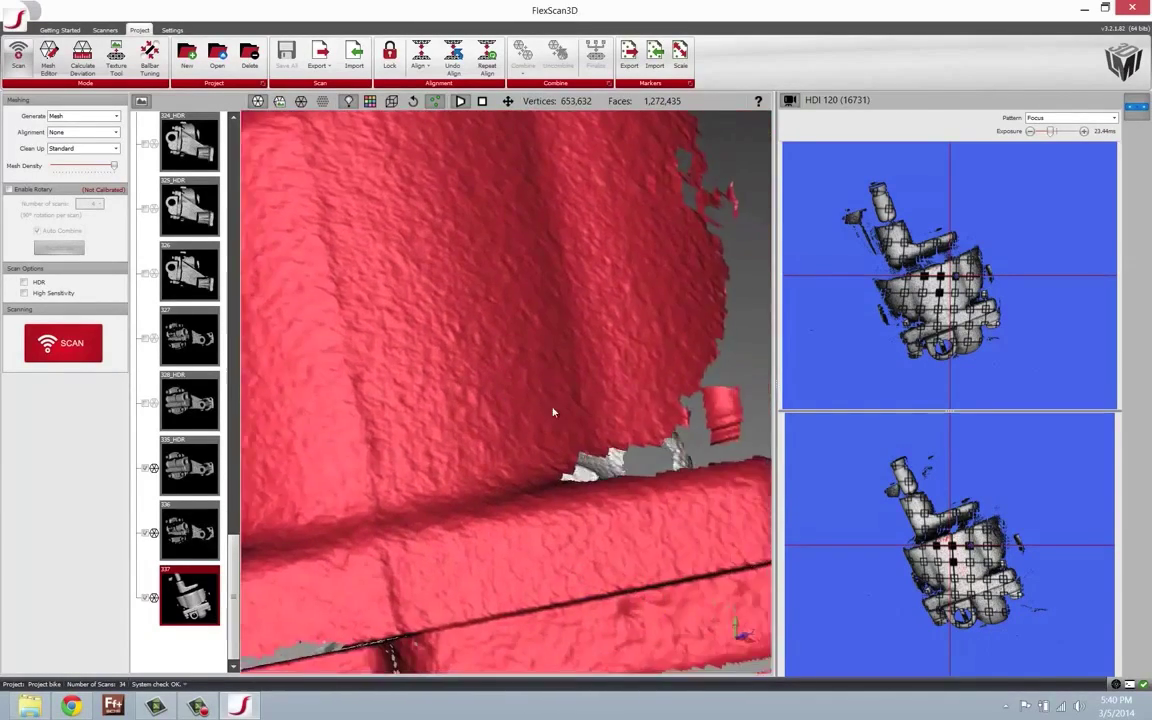
scroll(627, 381, "up", 5)
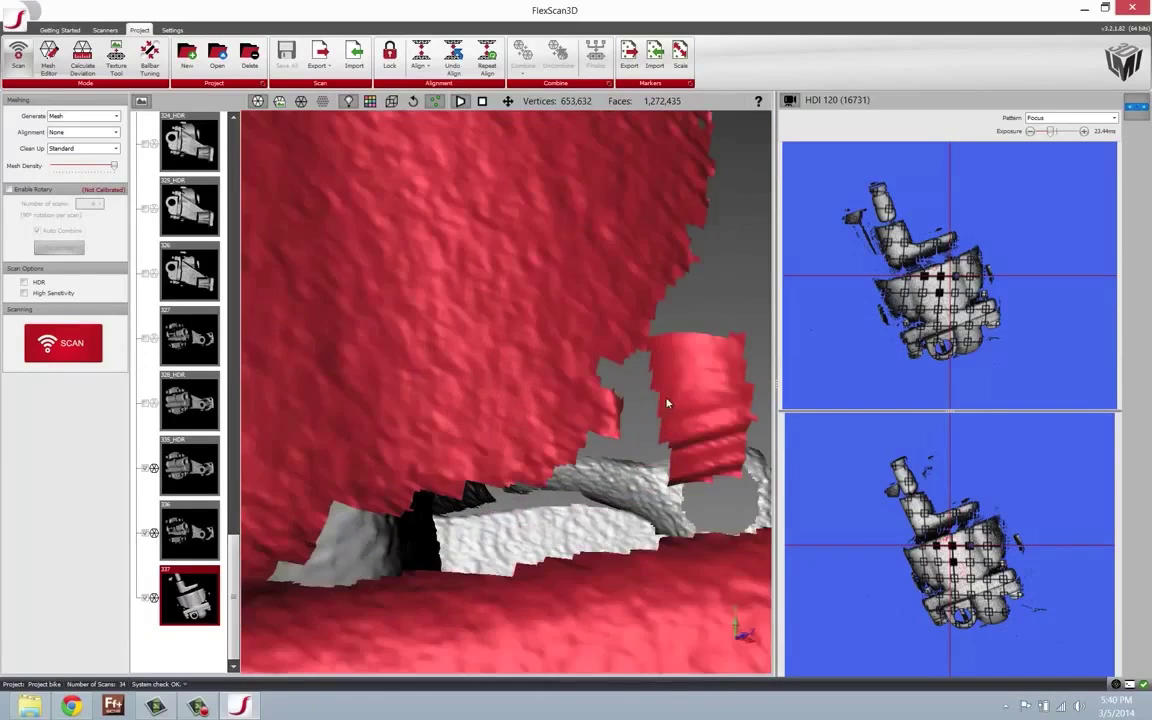
left_click_drag(637, 405, 597, 436)
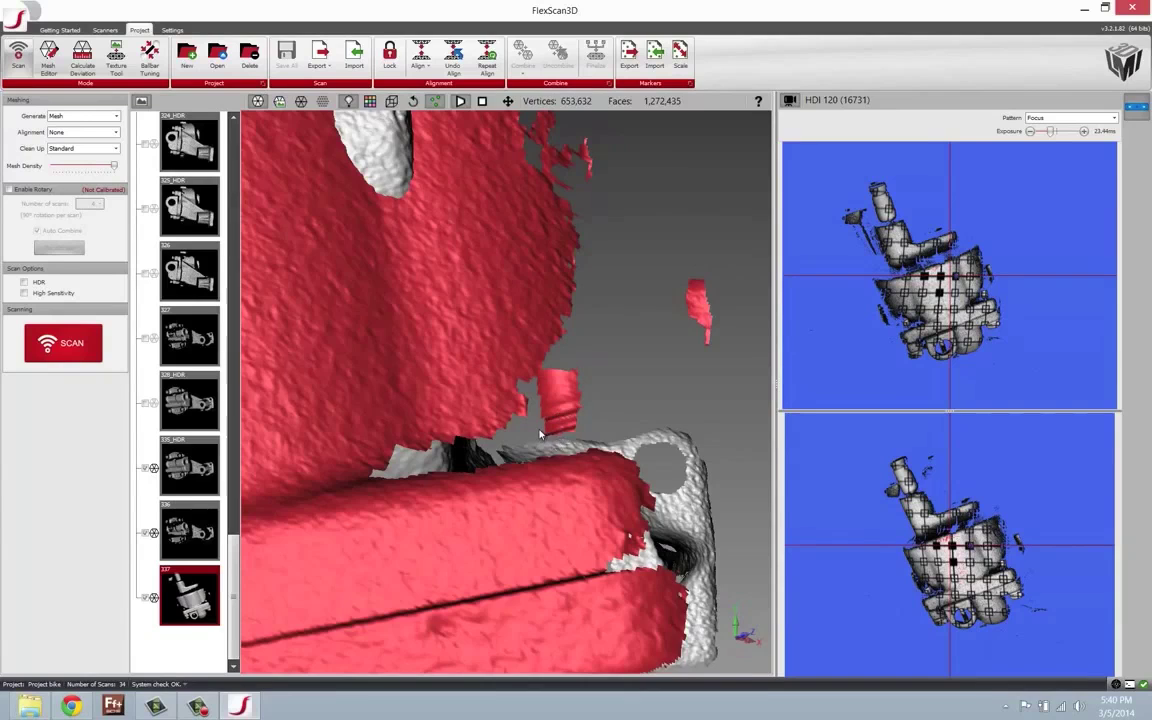
scroll(598, 441, "up", 4)
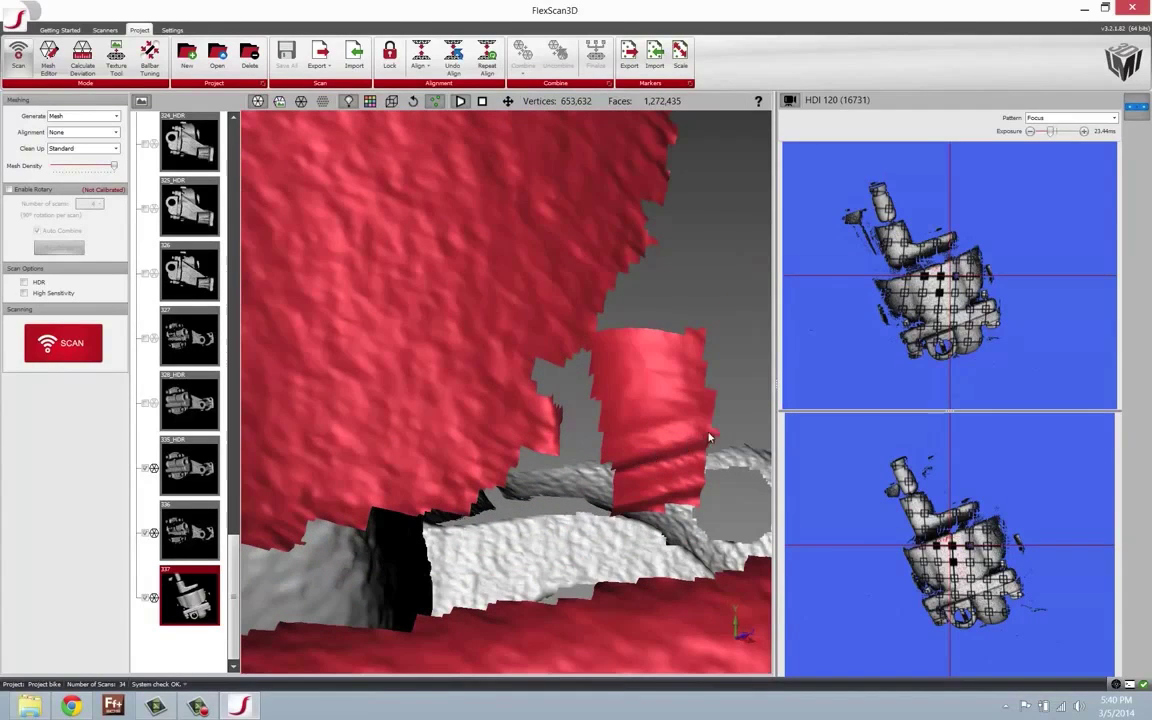
Step: Orbit and zoom out to view the whole combined oil pump mesh
scroll(555, 408, "down", 4)
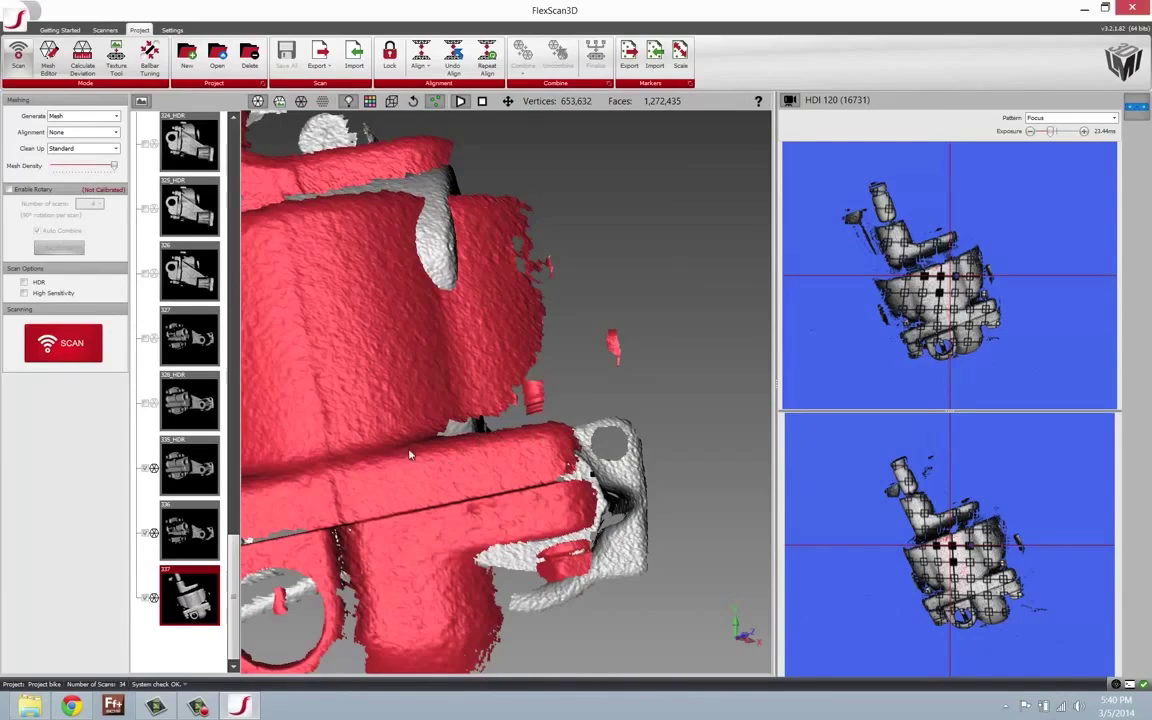
left_click_drag(415, 455, 490, 437)
scroll(490, 437, "down", 5)
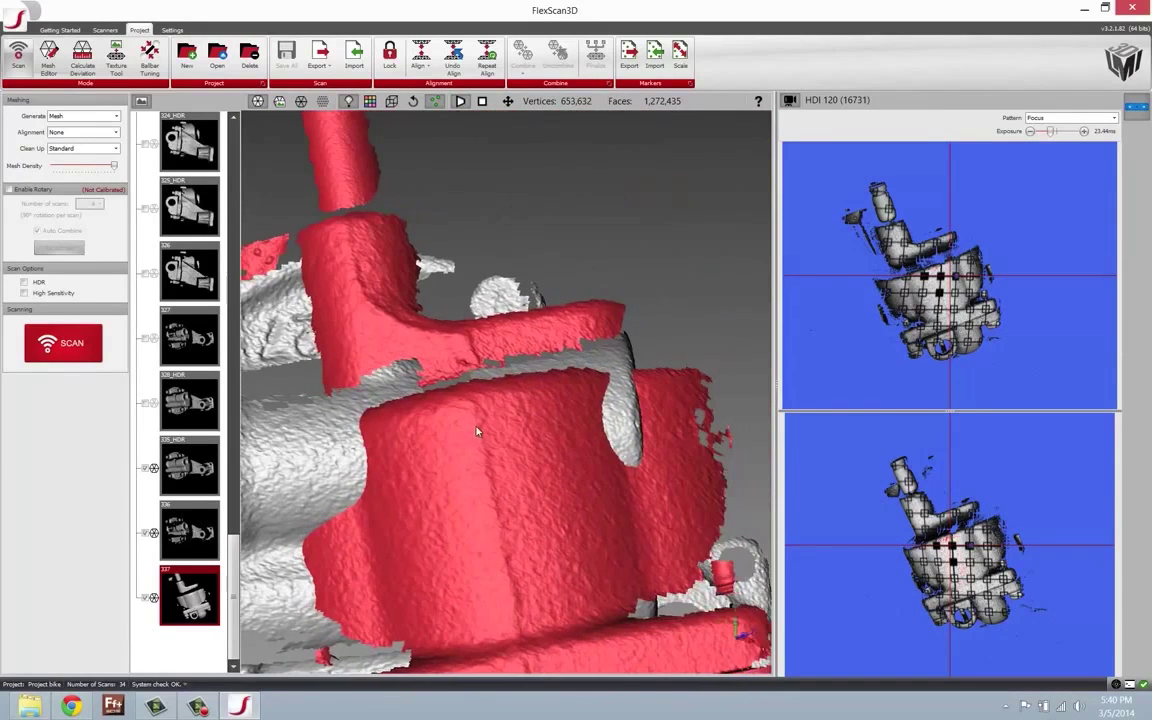